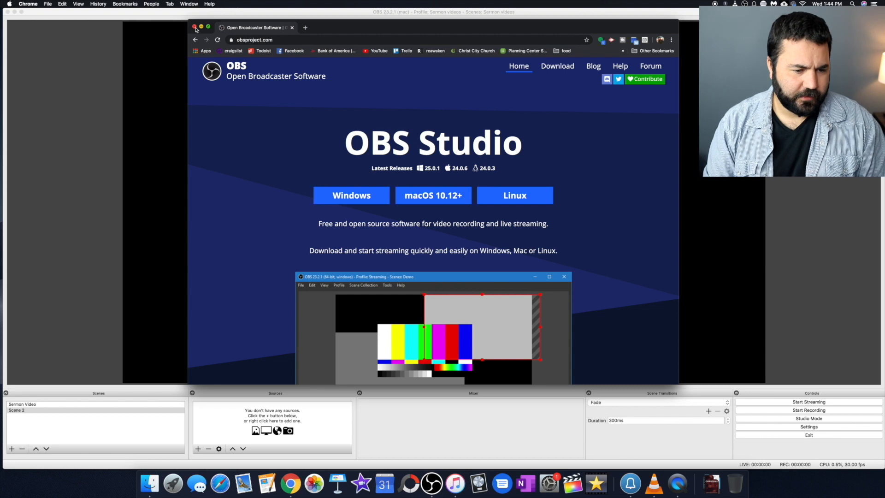
- Minimize the browser window to switch to OBS and create a new profile named Screencast
left_click(201, 27)
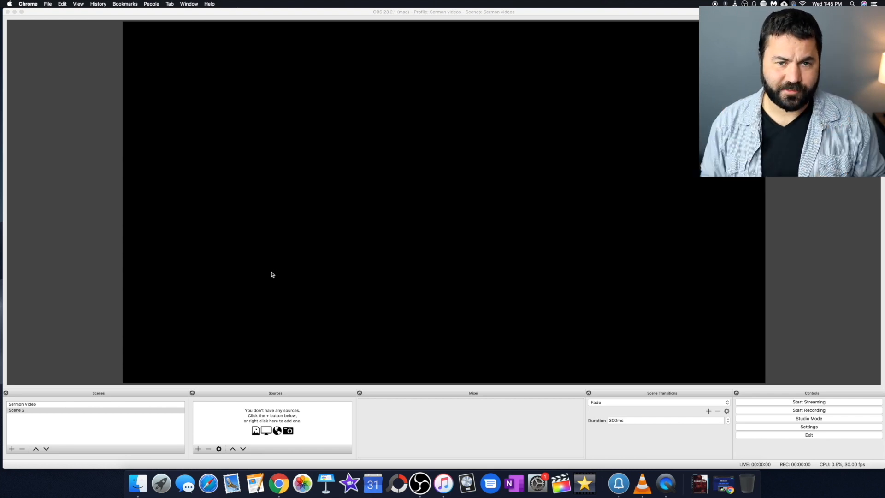
left_click(169, 16)
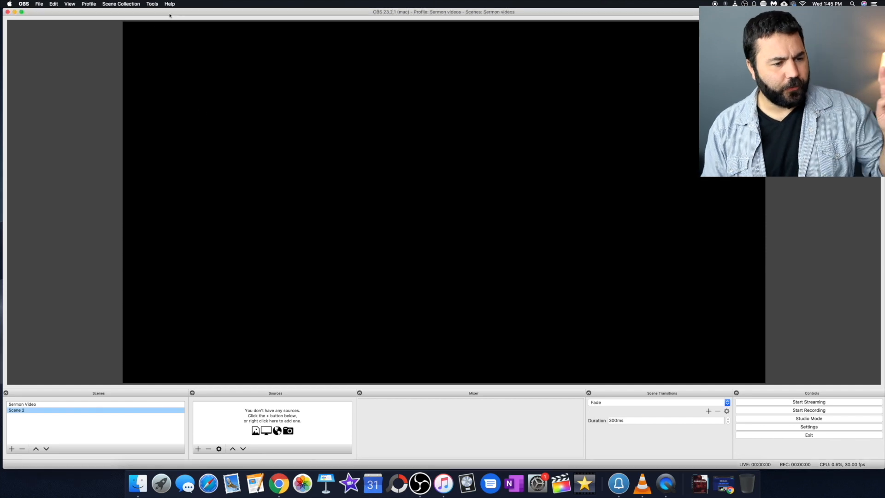
left_click(89, 4)
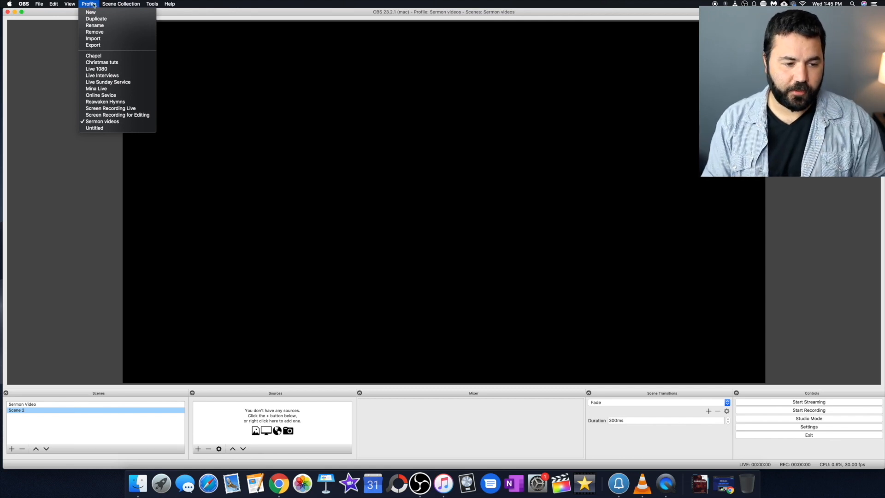
left_click(95, 13)
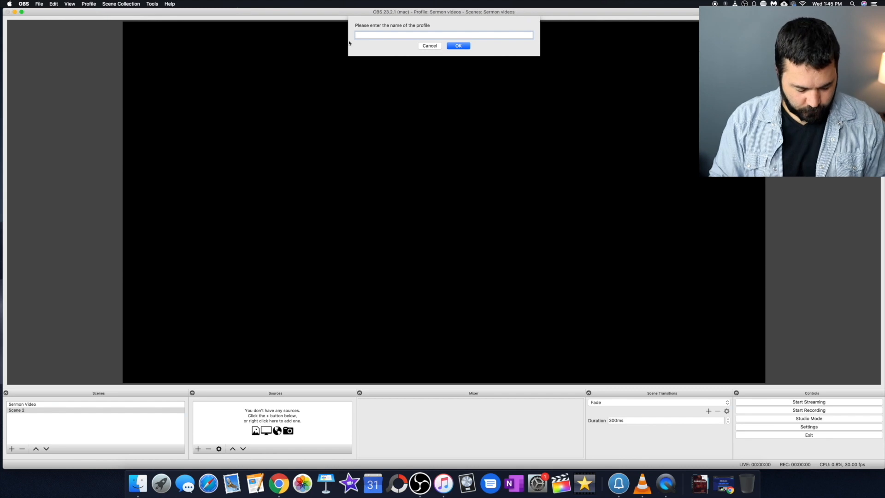
type("Screencast")
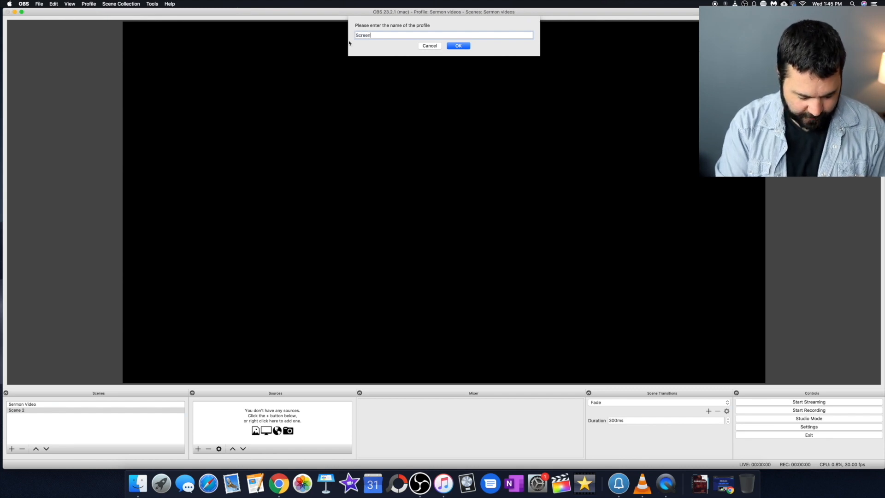
left_click(464, 46)
- Create a new scene collection named screencast
left_click(122, 4)
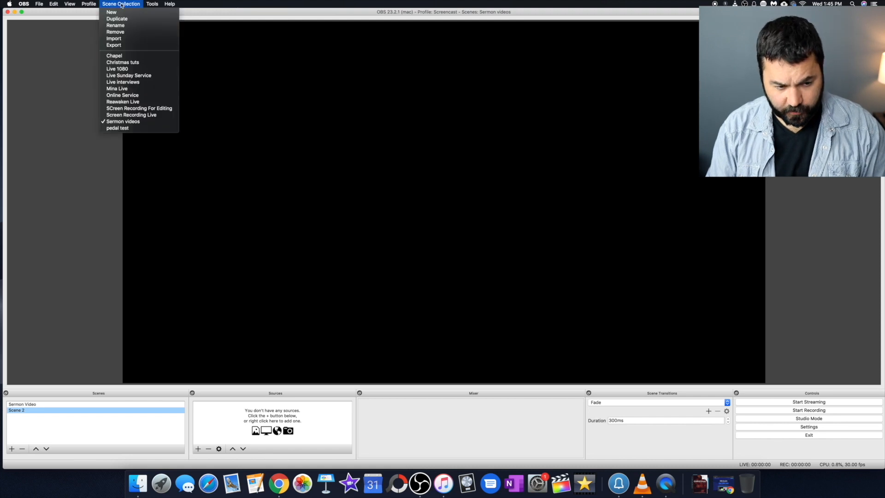
left_click(122, 14)
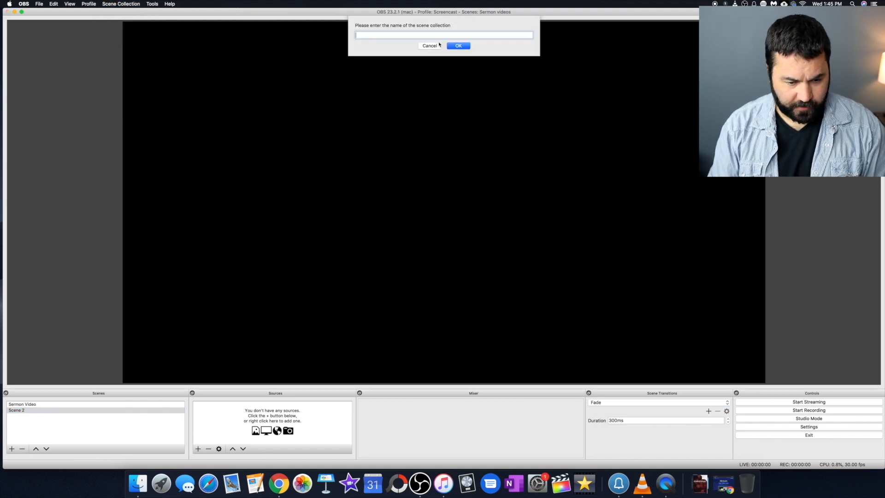
type("scree")
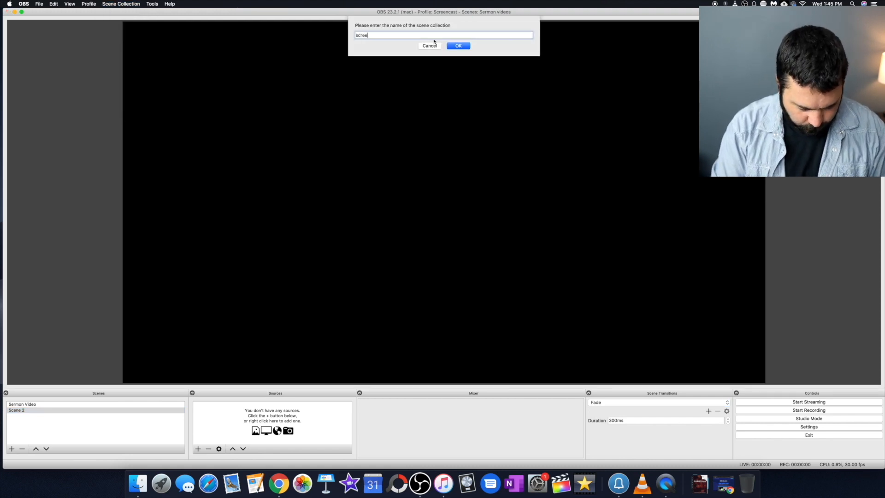
type("ncast")
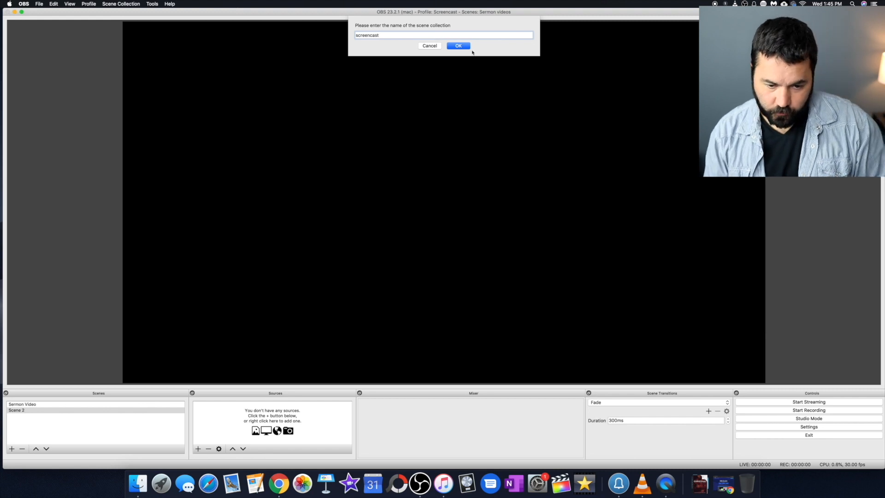
left_click(459, 46)
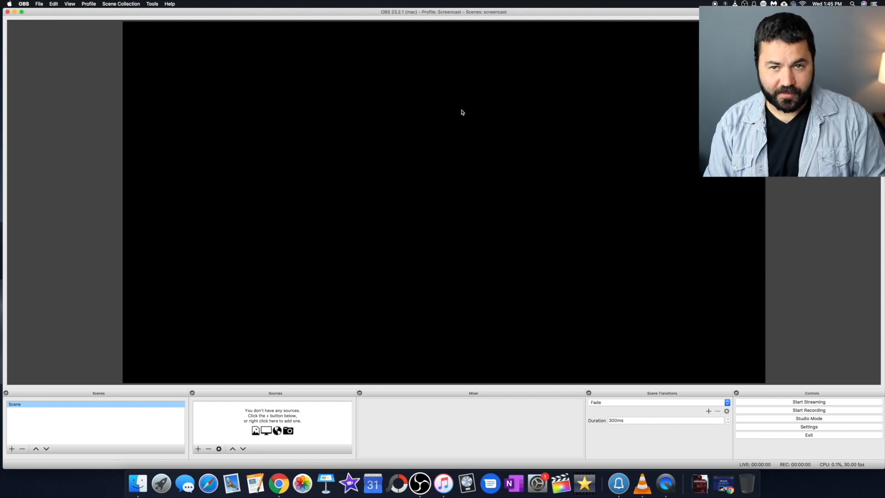
- Open the OBS settings and change the interface theme to Rachni
left_click(806, 427)
left_click_drag(497, 100, 488, 94)
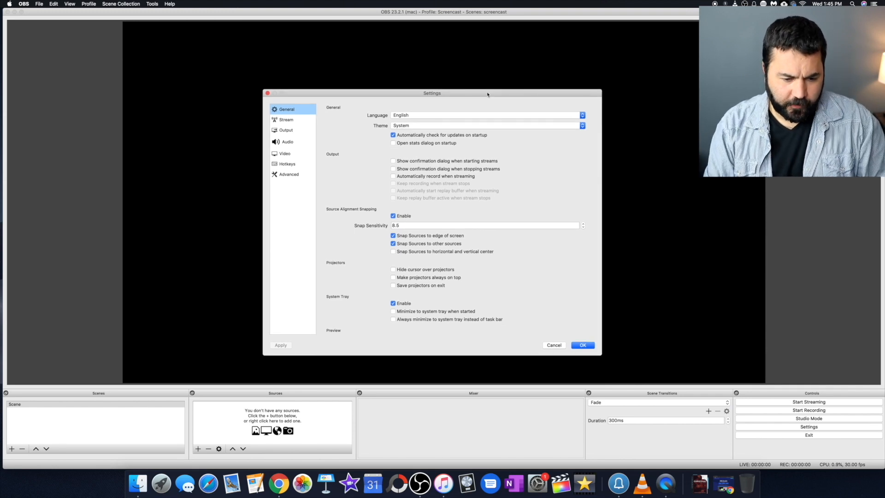
left_click(423, 128)
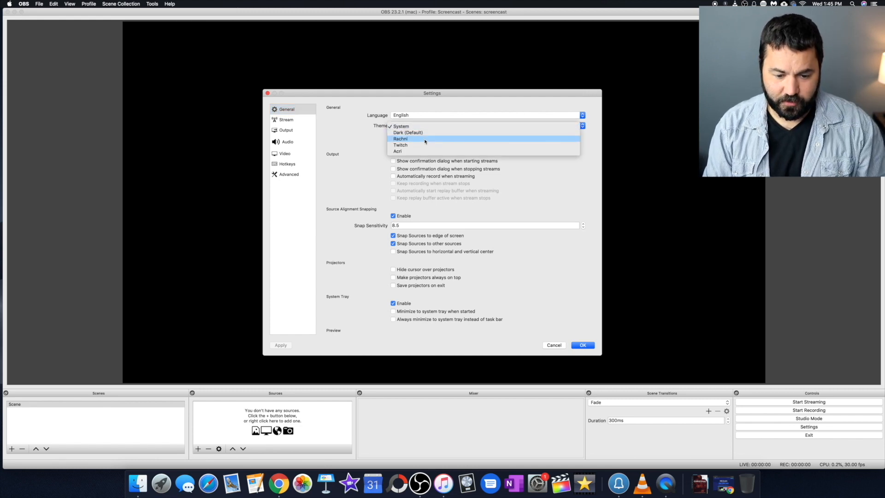
left_click(424, 139)
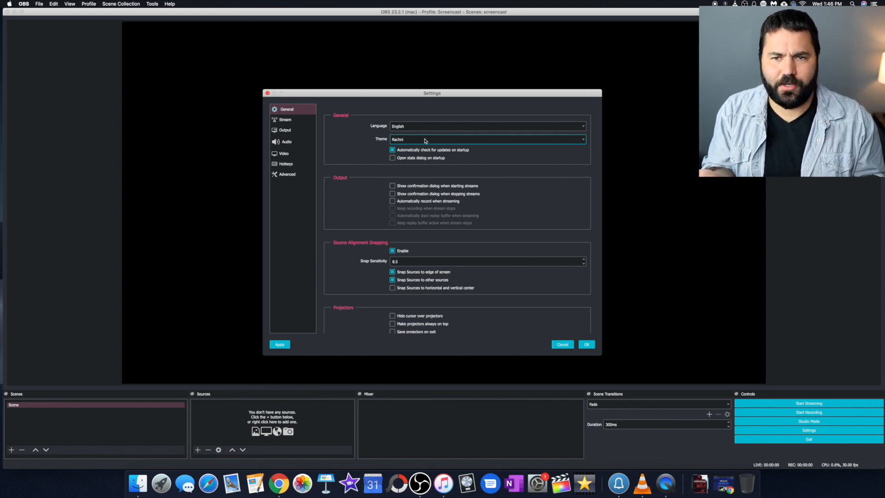
scroll(381, 198, "down", 10)
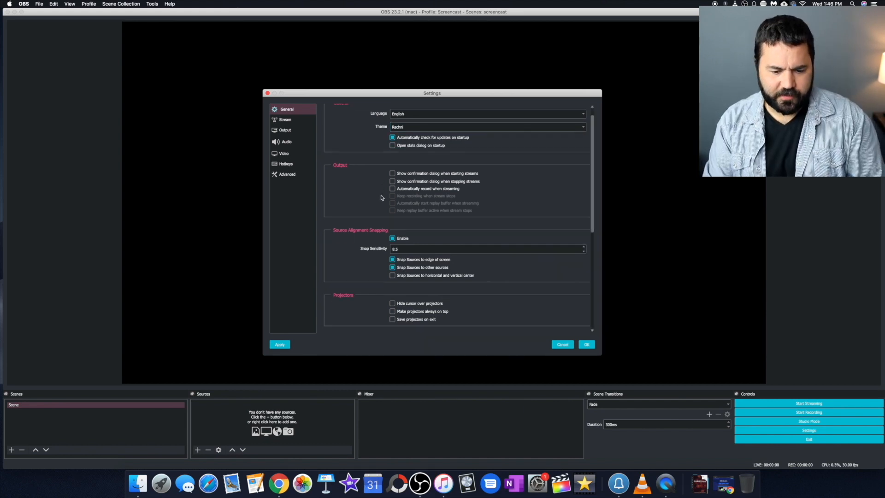
scroll(382, 197, "up", 10)
- Set the recording format to mp4 in the output settings
left_click(294, 121)
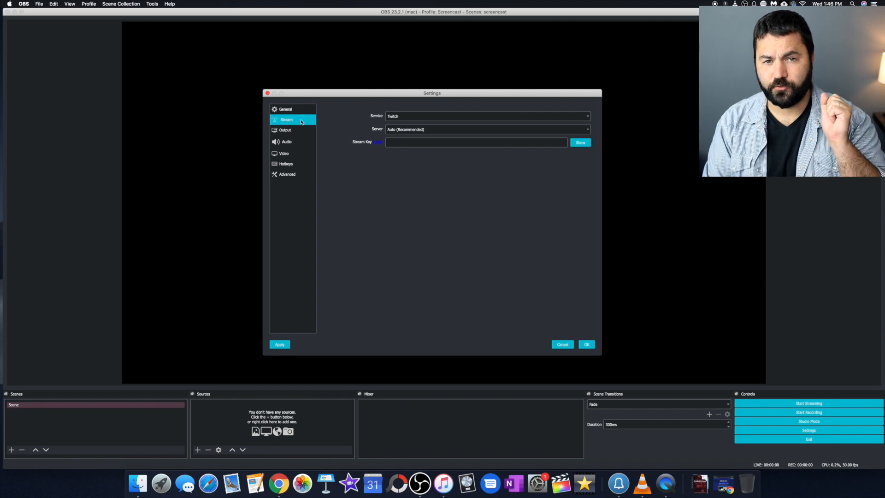
left_click(299, 131)
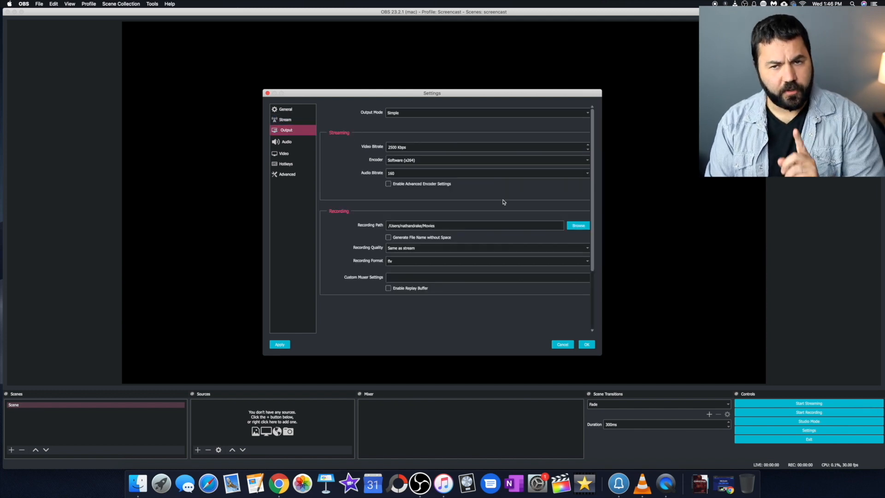
left_click(455, 264)
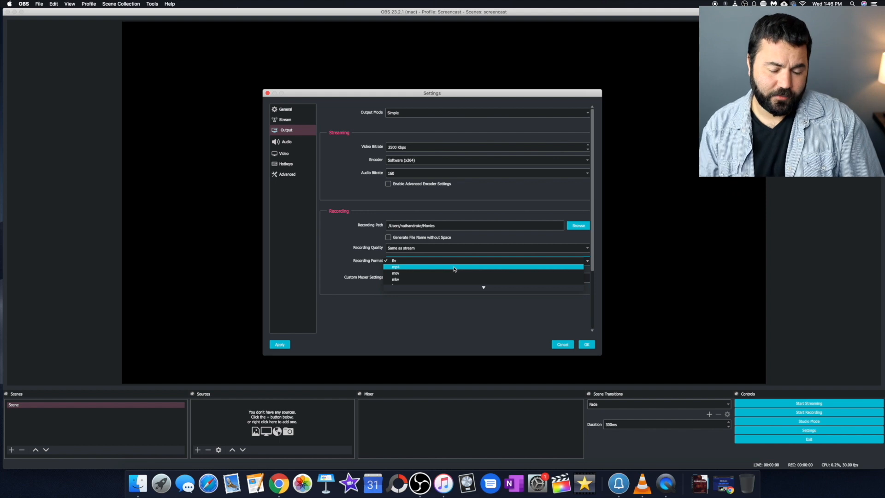
left_click(455, 267)
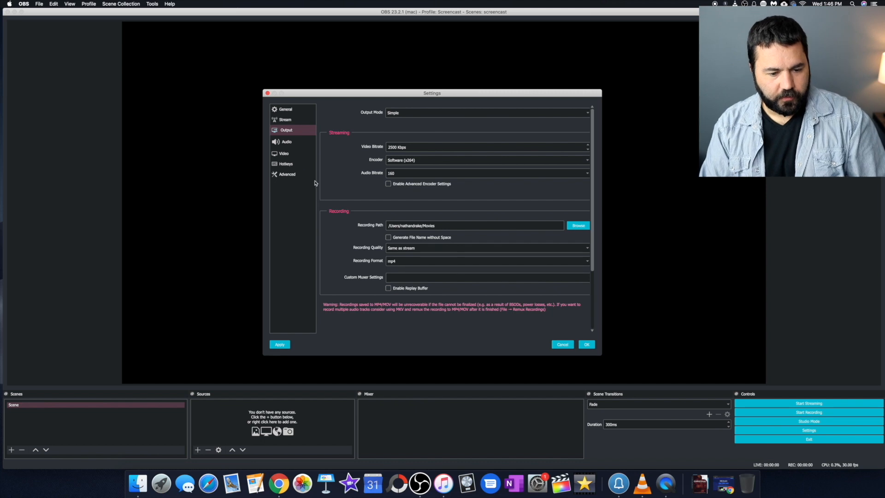
- Set the output (scaled) video resolution to 1920x1080, then apply and close the settings
left_click(299, 148)
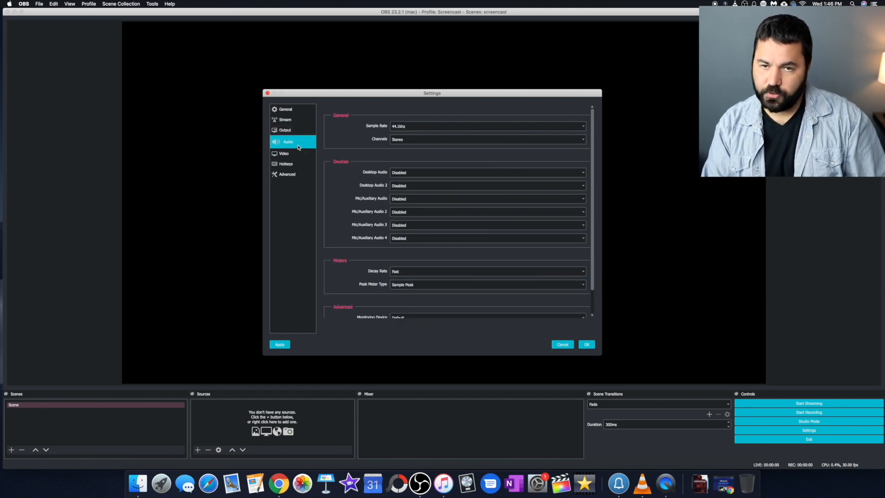
left_click(296, 154)
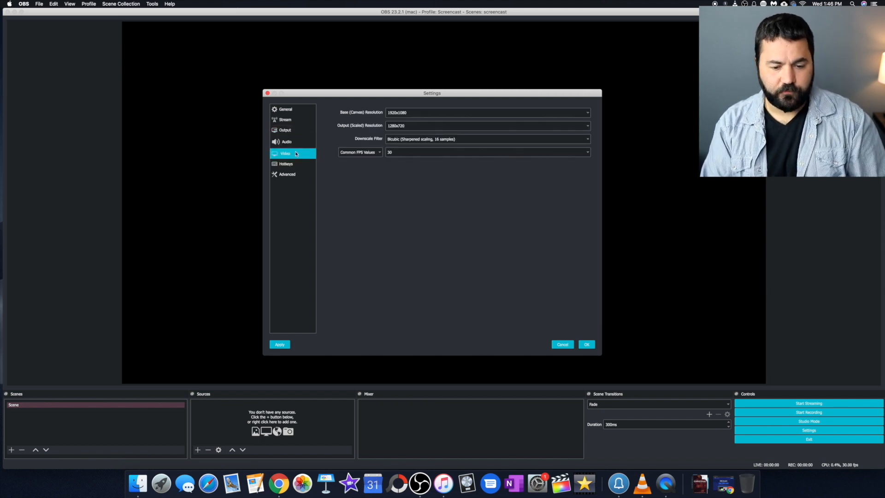
left_click(424, 125)
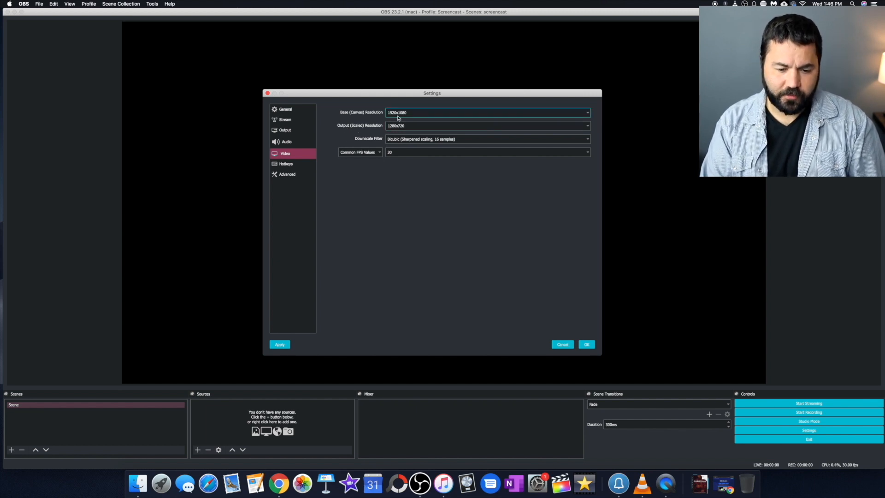
left_click(424, 126)
left_click(588, 126)
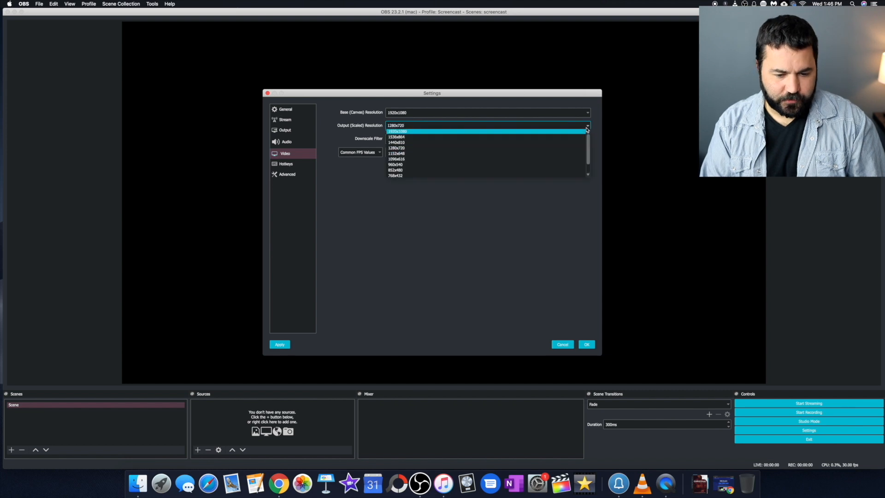
left_click(546, 133)
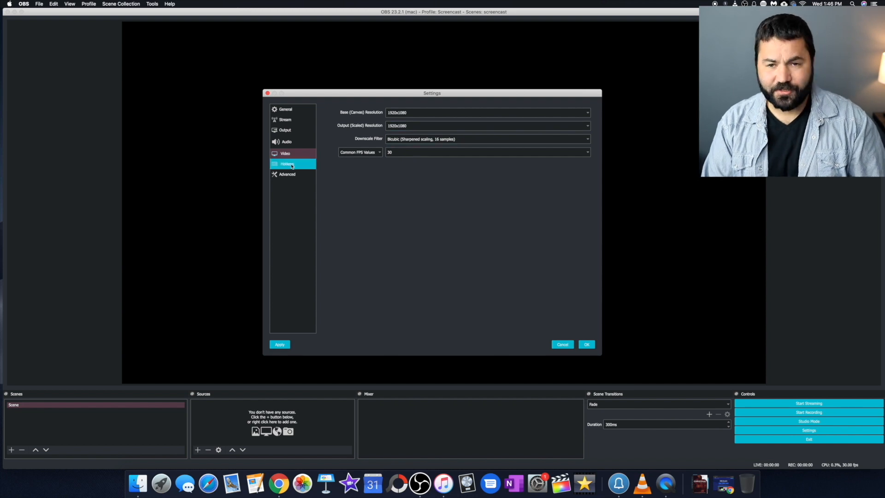
left_click(282, 347)
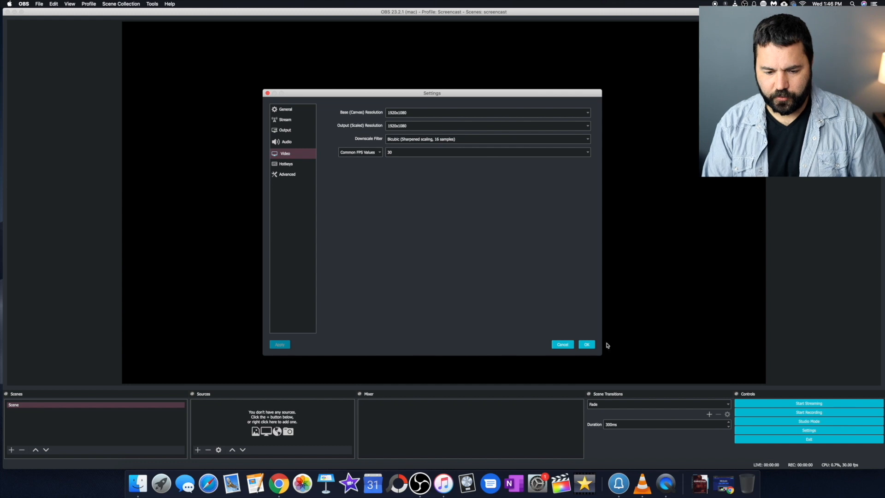
left_click(587, 345)
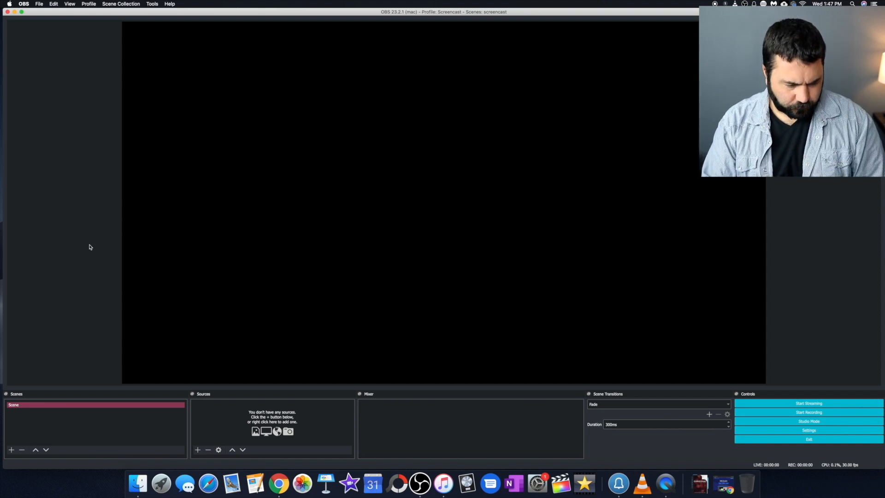
- Rename the default scene to screencast
left_click(117, 408)
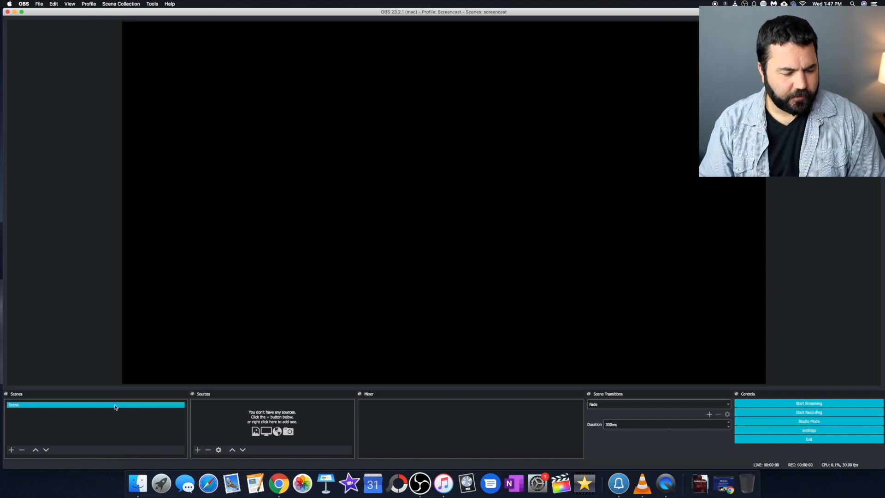
right_click(111, 408)
mouse_move(136, 361)
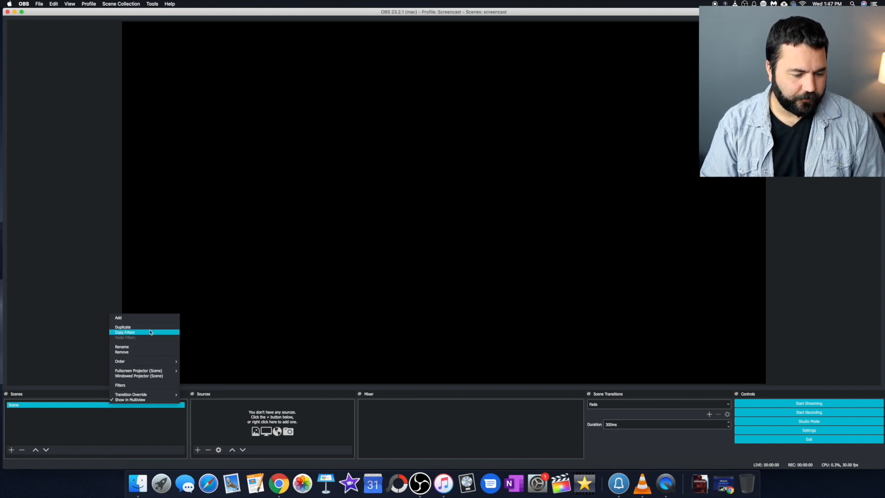
left_click(148, 347)
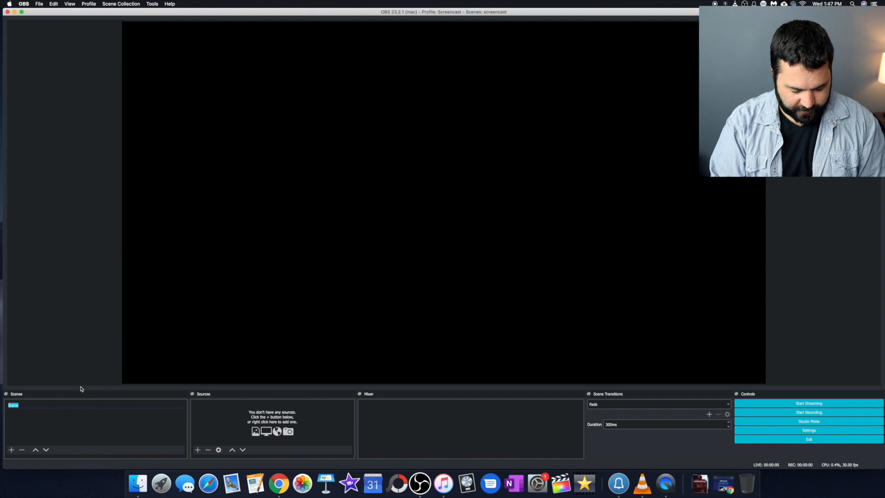
type("Screencast")
key("Return")
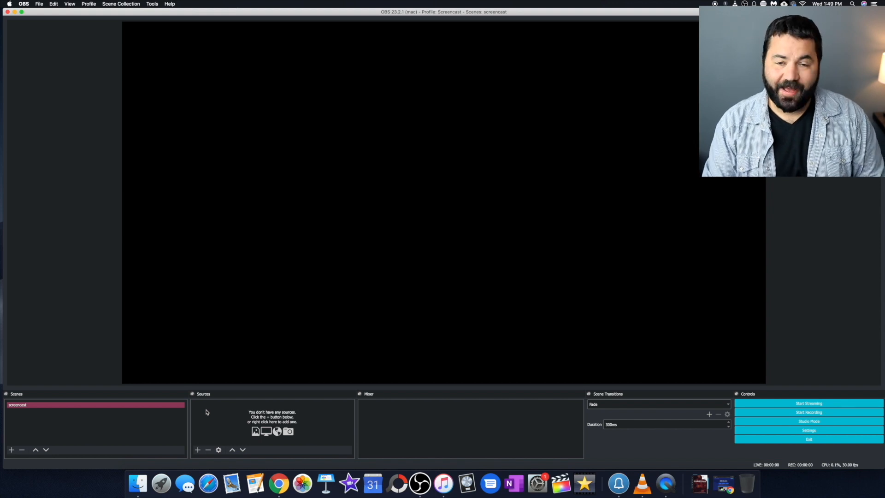
- Add a Video Capture Device source named Camera and set its device to HD Pro Webcam C920
left_click(198, 450)
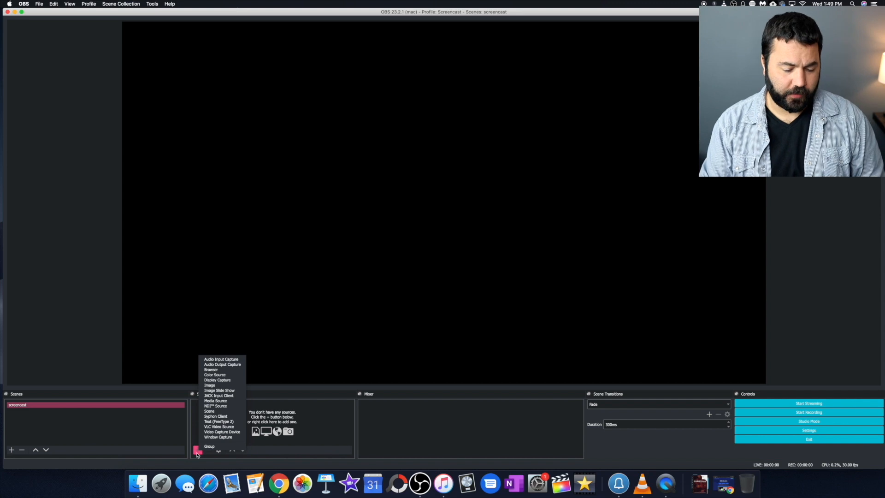
left_click(233, 432)
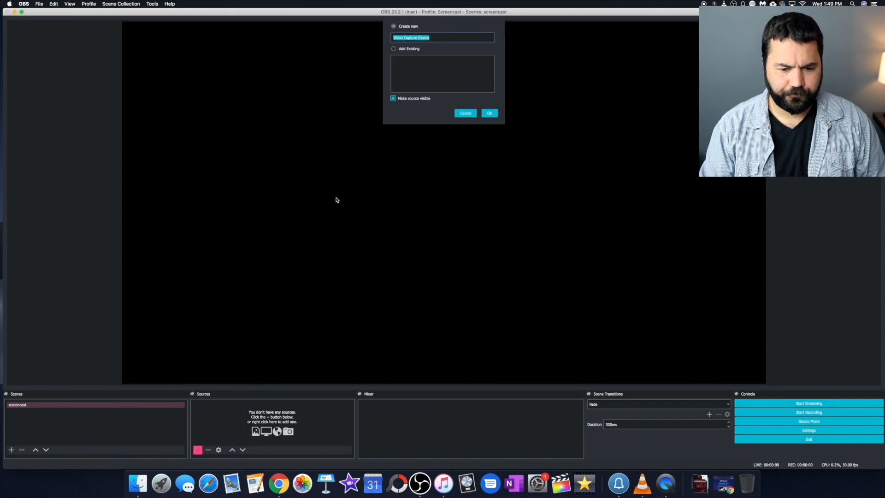
type("c")
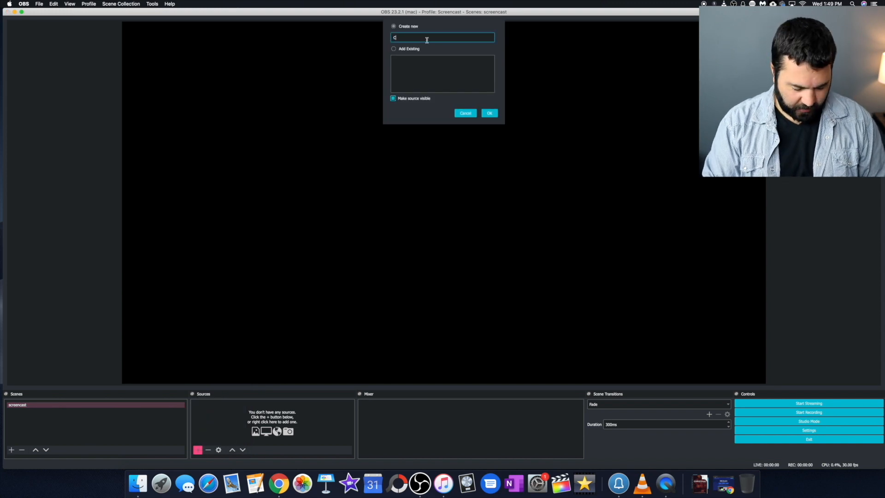
type("amera")
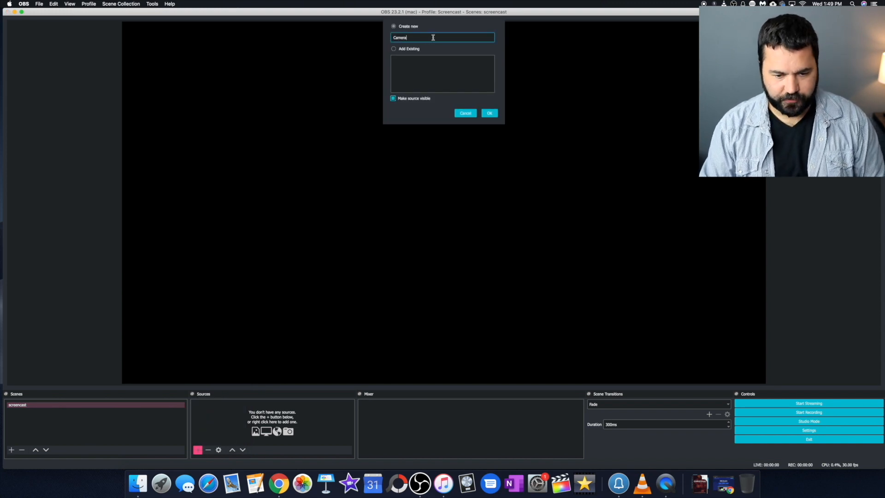
left_click(492, 115)
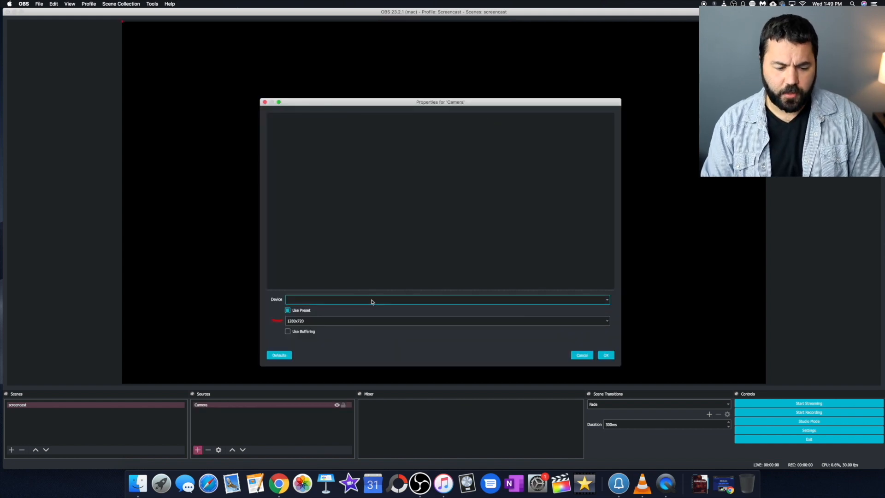
left_click(427, 302)
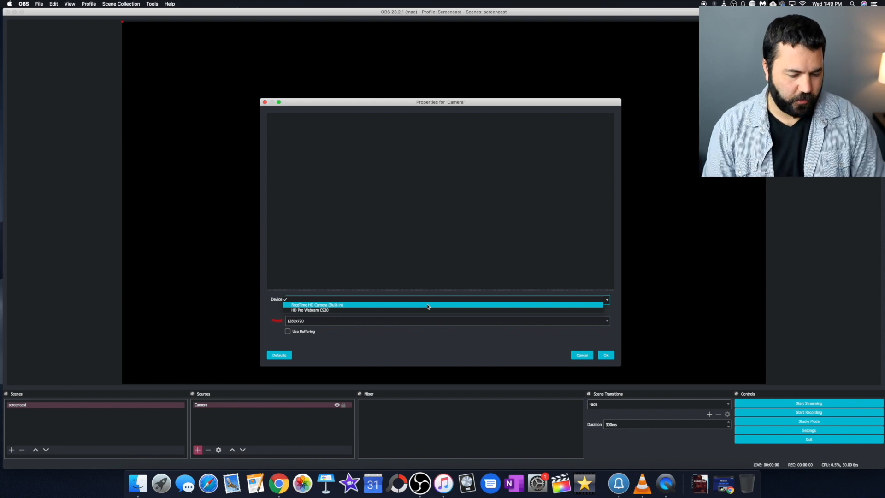
left_click(427, 310)
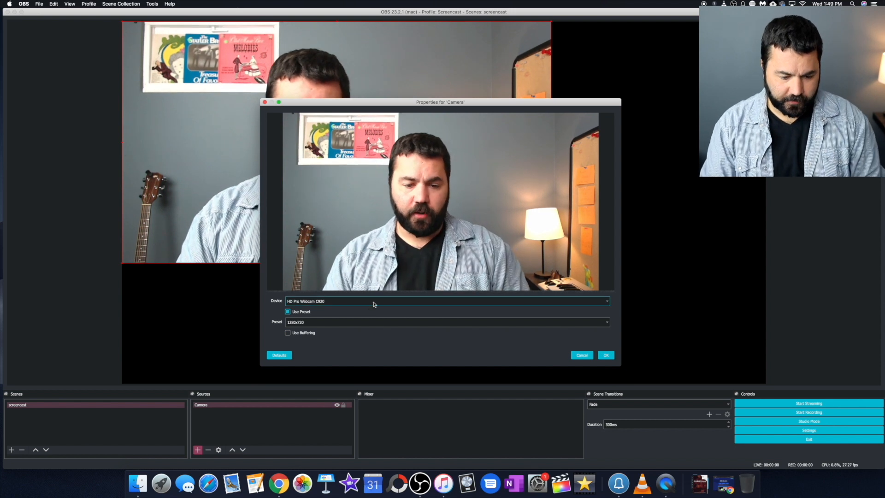
- Turn off the camera's preset, set its resolution to 1920x1080 and frame rate to 30 FPS, and accept the properties
left_click(289, 313)
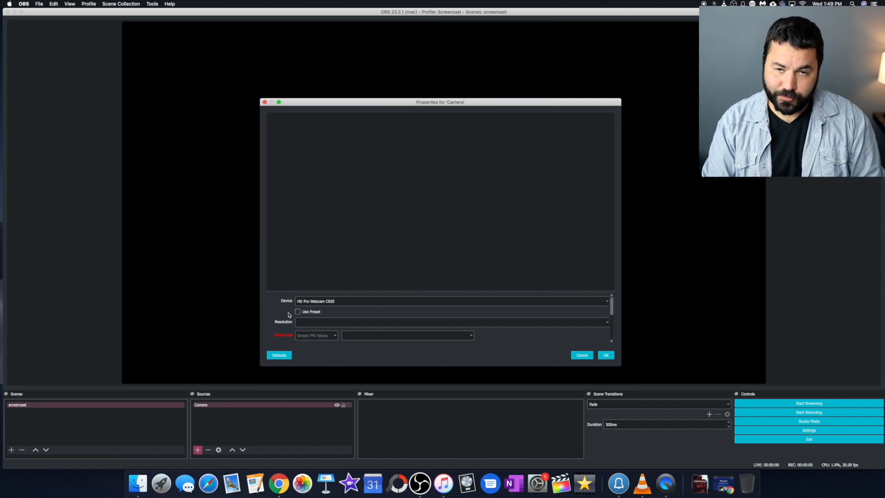
left_click(324, 325)
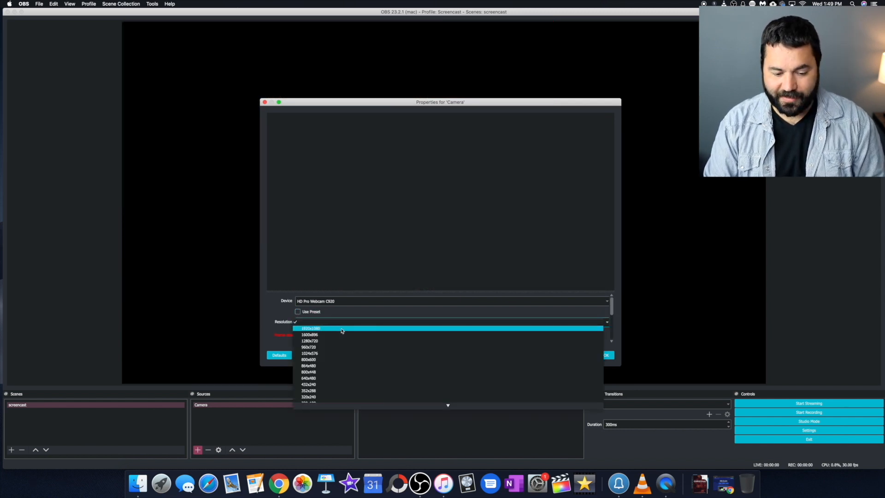
left_click(342, 330)
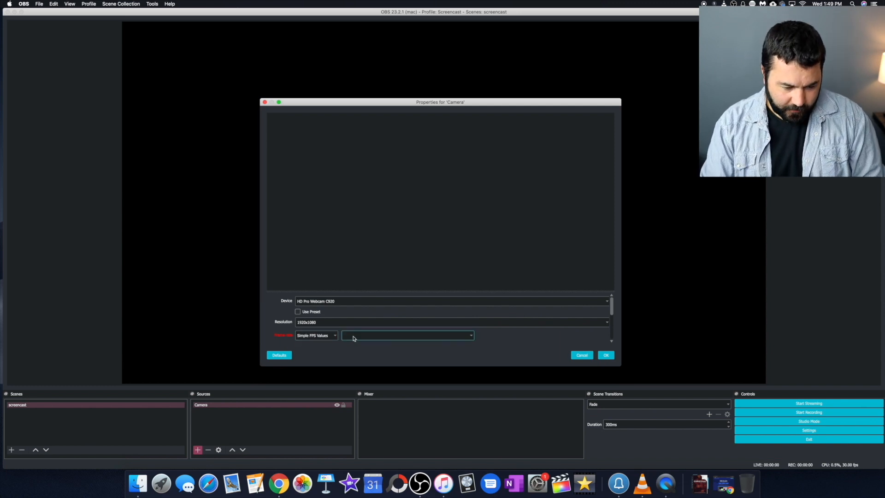
left_click(369, 336)
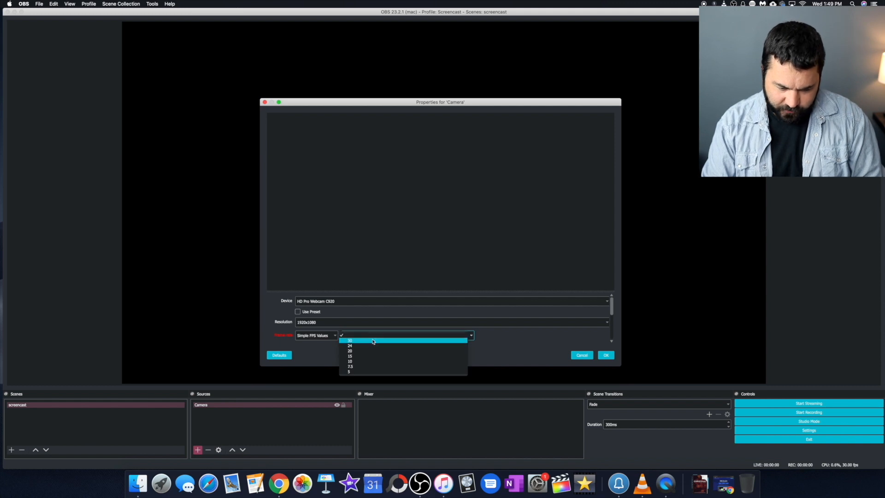
left_click(379, 341)
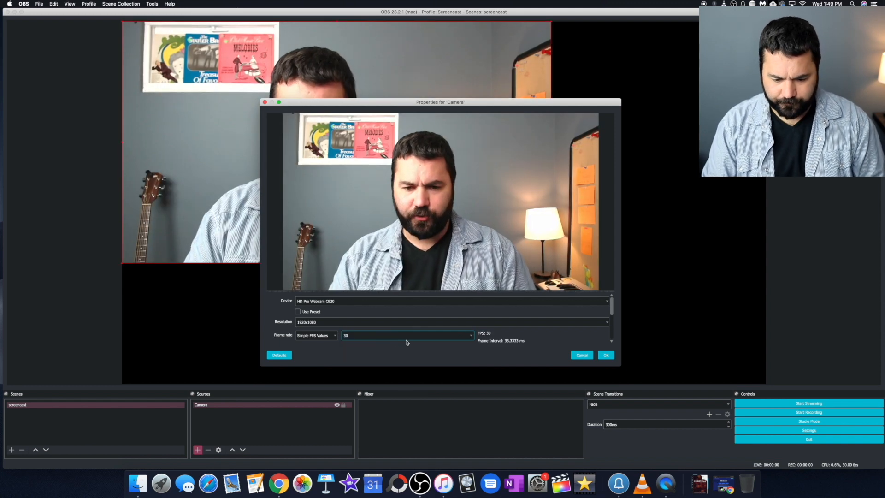
left_click(605, 355)
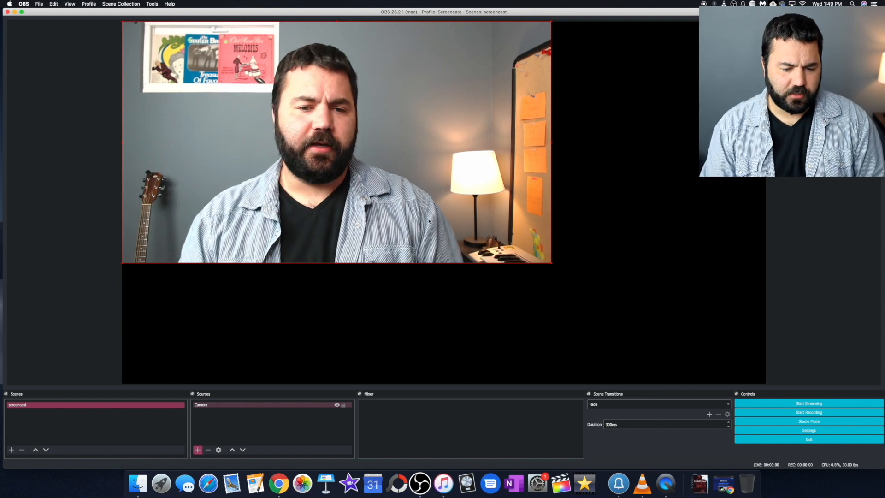
- Shrink the camera image to about a quarter of the canvas width and place it in the canvas's lower-right corner
left_click_drag(293, 135, 358, 172)
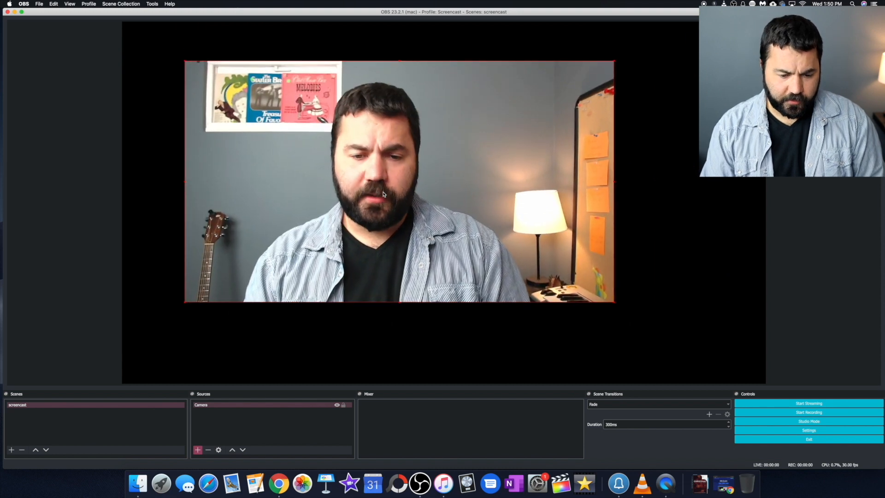
mouse_move(419, 217)
left_mouse_down()
mouse_move(365, 236)
mouse_move(501, 290)
mouse_move(404, 212)
mouse_move(425, 222)
left_mouse_up()
left_click_drag(192, 65, 293, 124)
left_click_drag(330, 184, 456, 243)
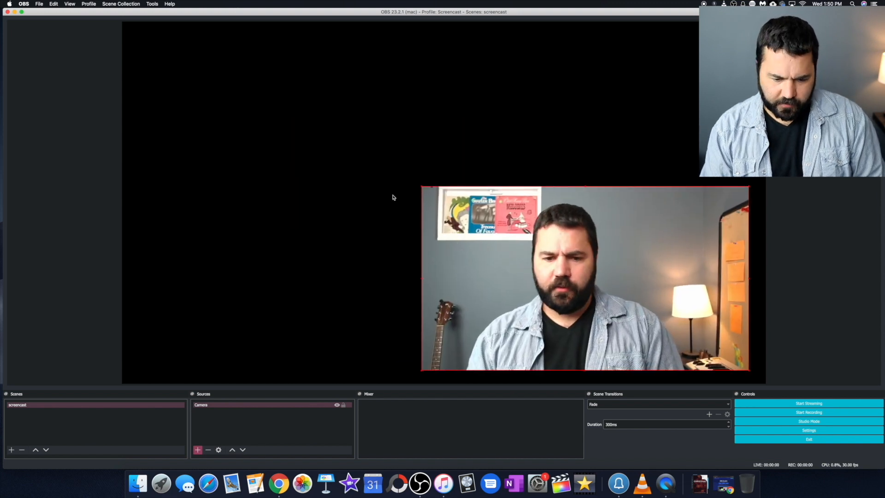
left_click_drag(425, 189, 613, 300)
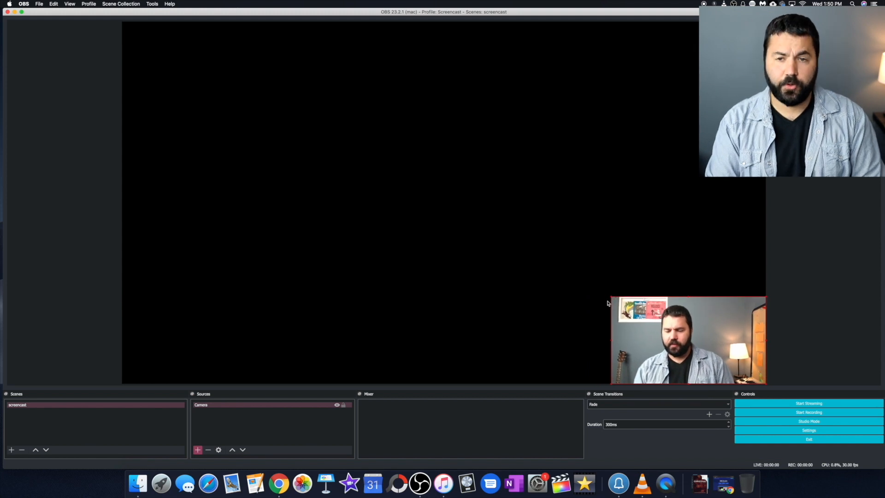
- Add a Display Capture source with its default name and set it to capture display 1
left_click(199, 437)
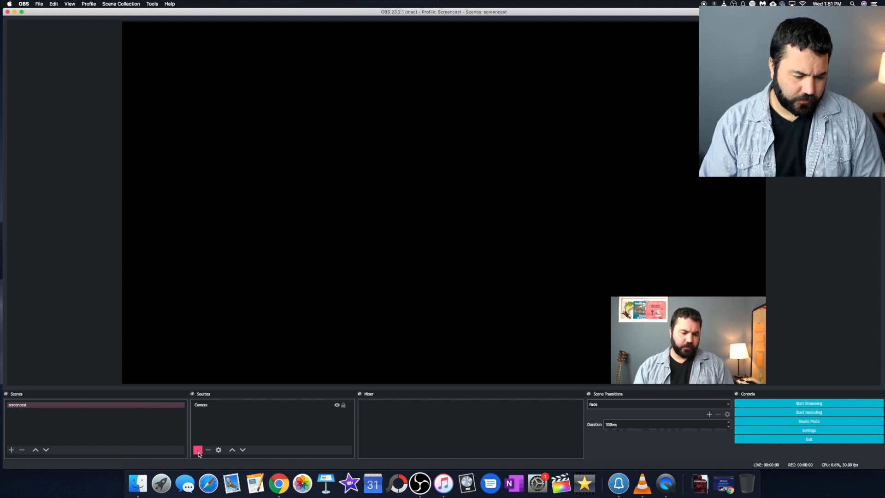
left_click(198, 451)
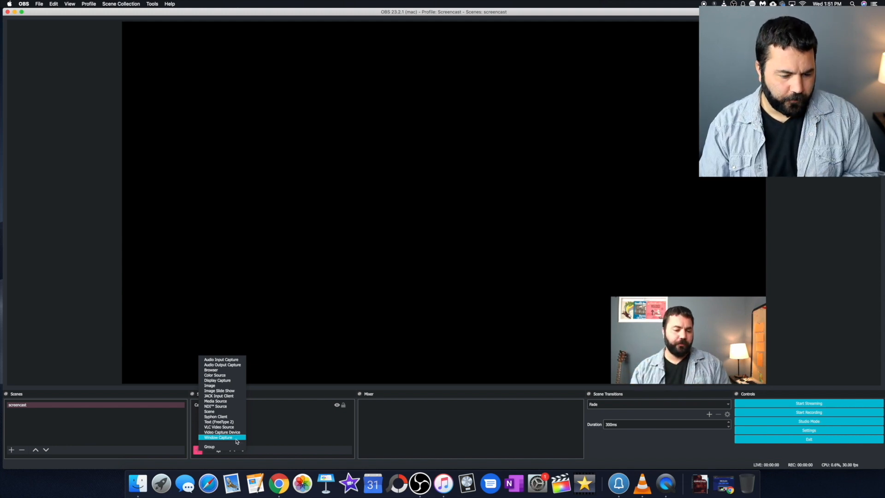
left_click(237, 380)
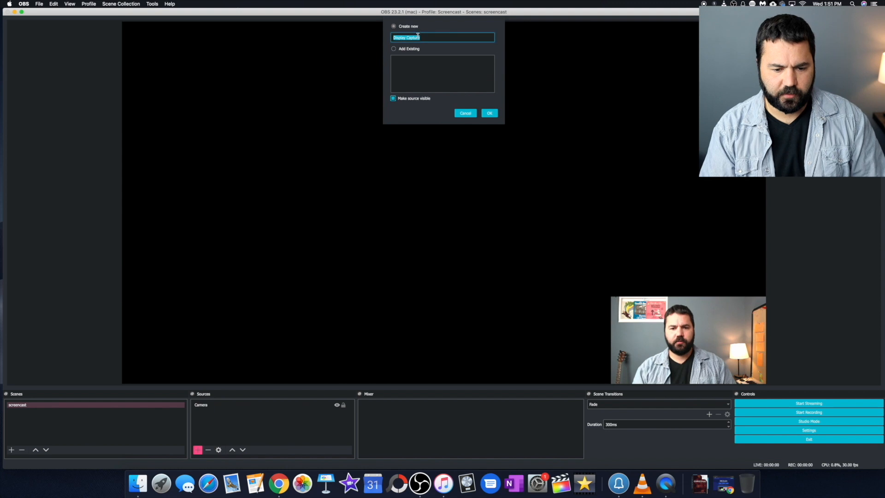
left_click(495, 115)
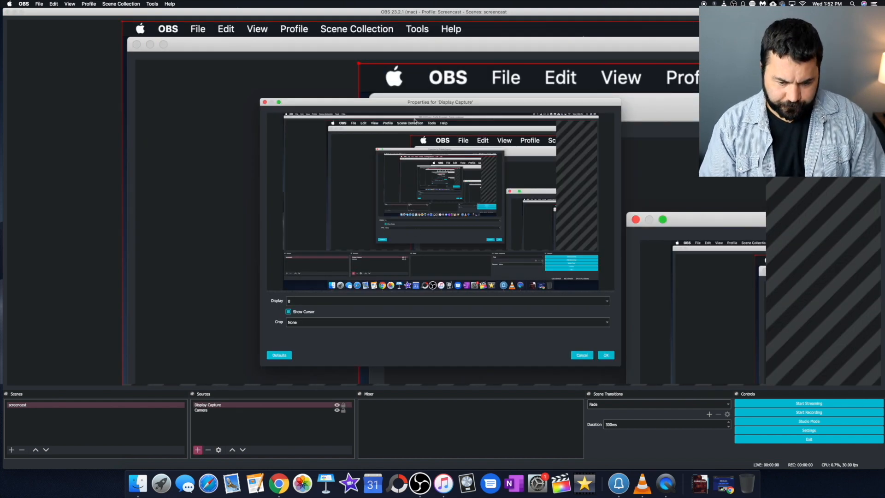
left_click_drag(424, 100, 401, 82)
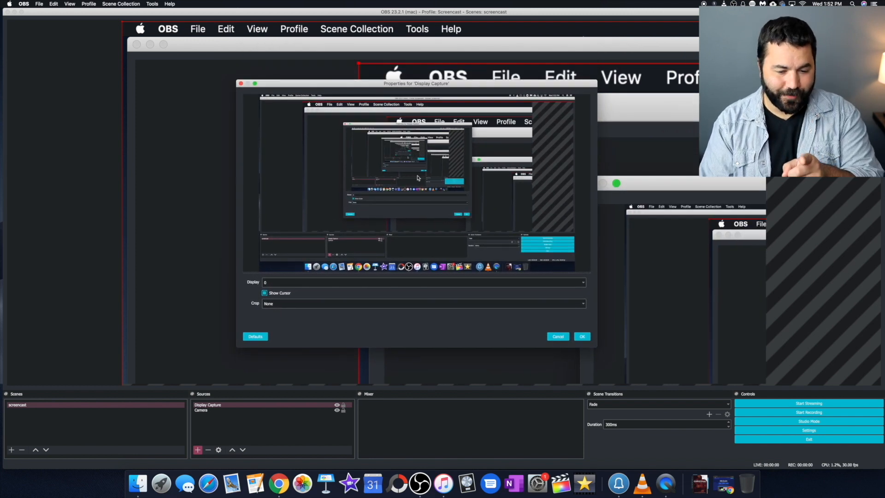
left_click_drag(432, 87, 454, 111)
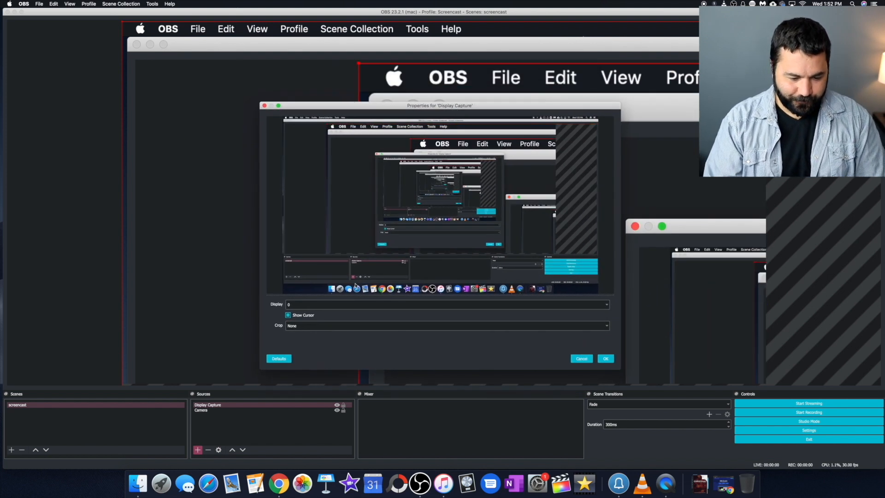
left_click(307, 309)
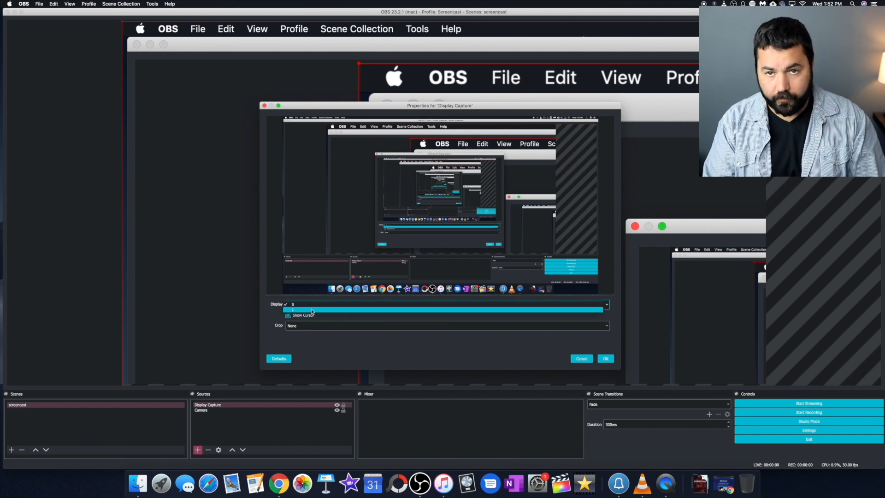
left_click(312, 310)
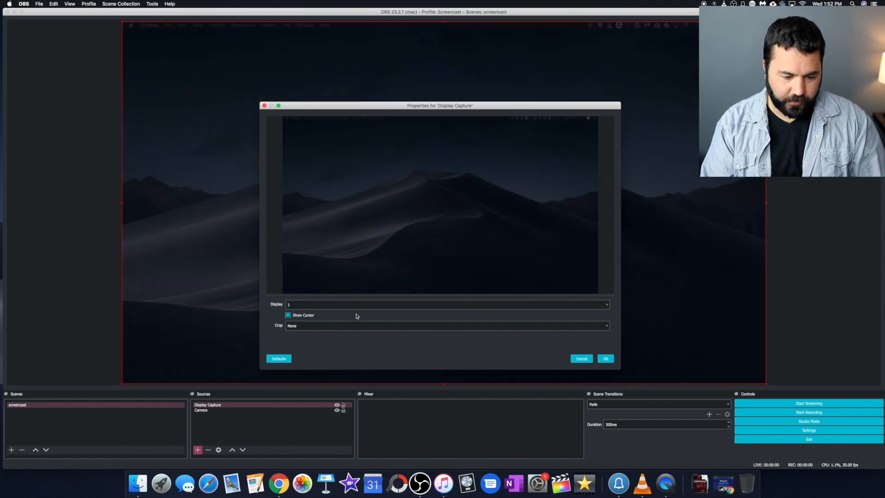
left_click(605, 359)
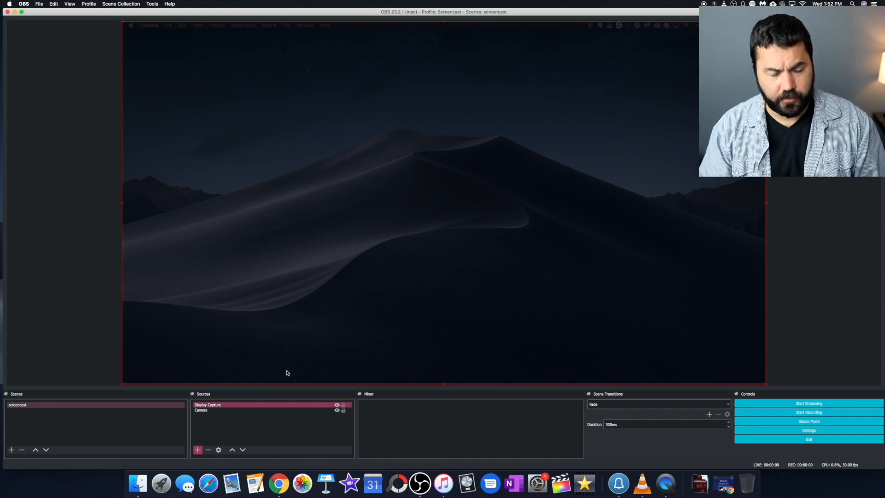
- Reorder the sources so that Camera sits above Display Capture
left_click(241, 410)
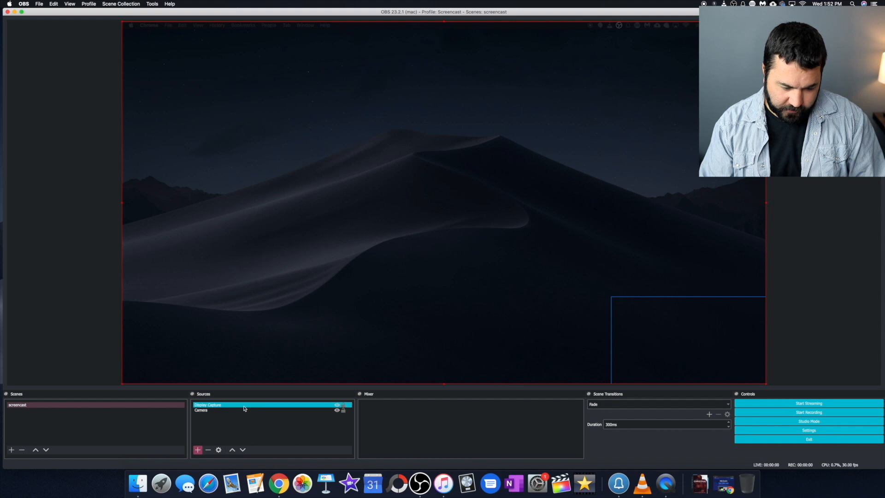
left_click(248, 406)
left_click(246, 410)
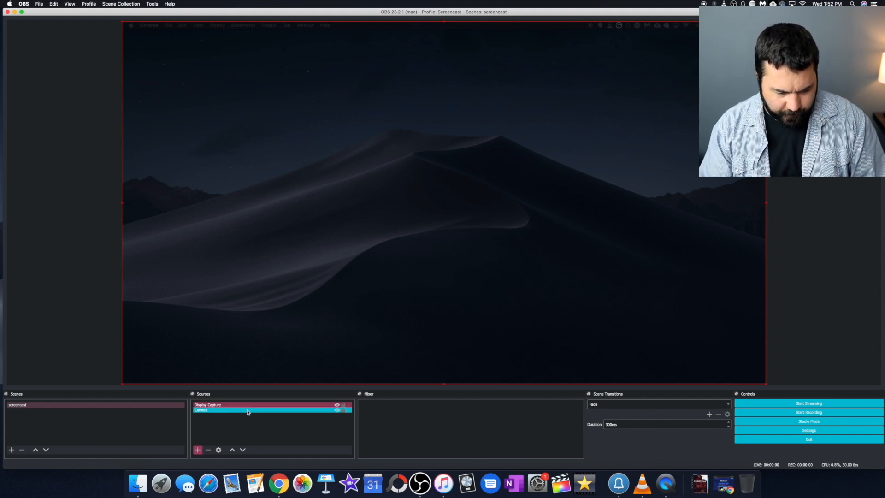
left_click_drag(249, 411, 249, 402)
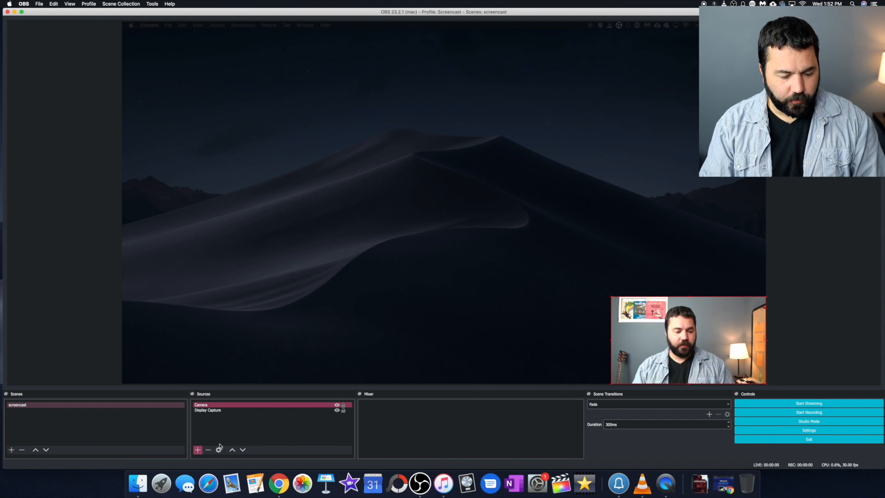
- Add an Audio Input Capture source using the HD Pro Webcam C920 and lower its mixer volume to -3.1 dB
left_click(198, 450)
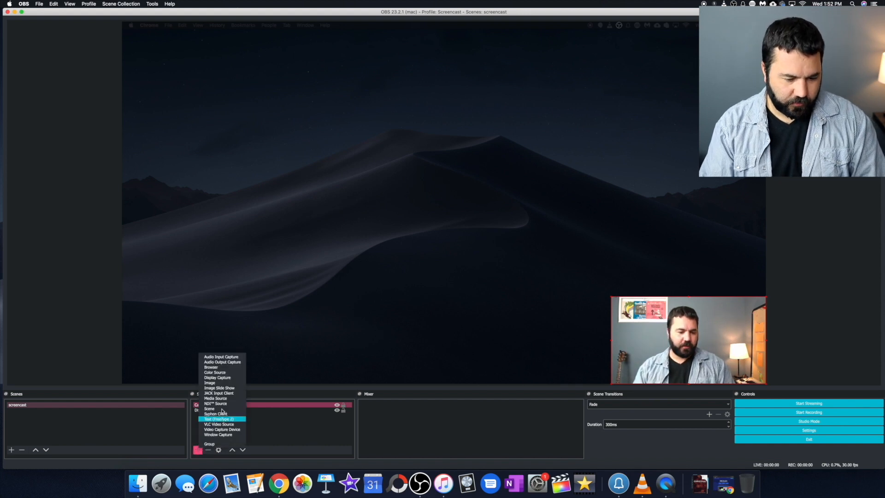
left_click(235, 358)
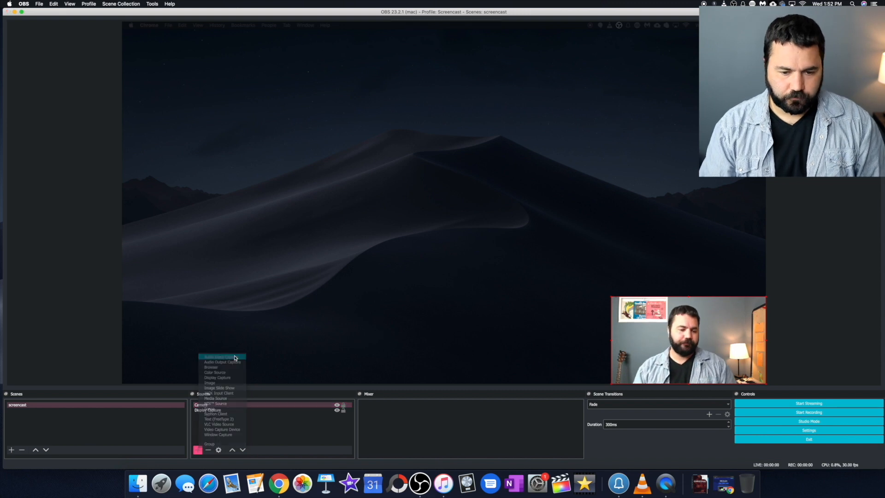
left_click(490, 113)
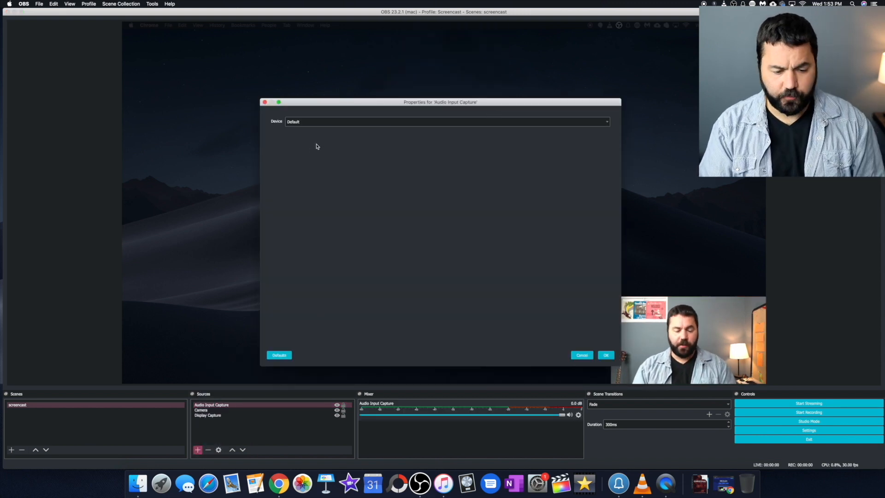
left_click(332, 122)
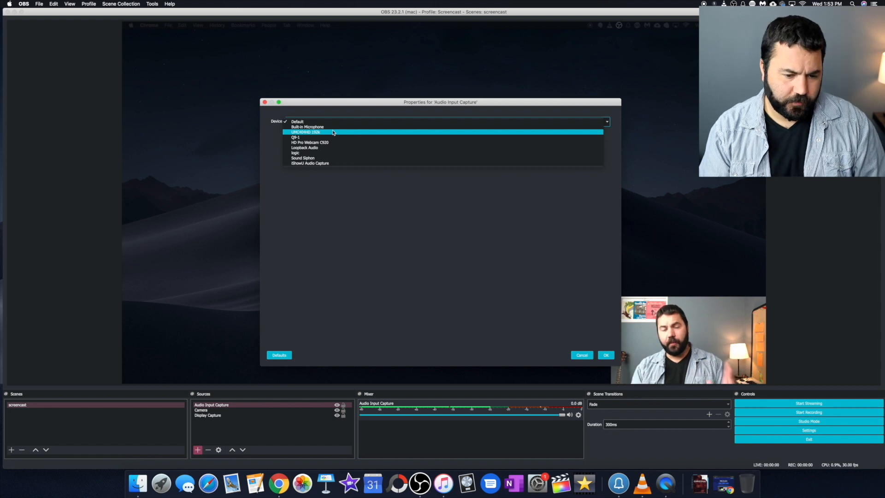
left_click(337, 142)
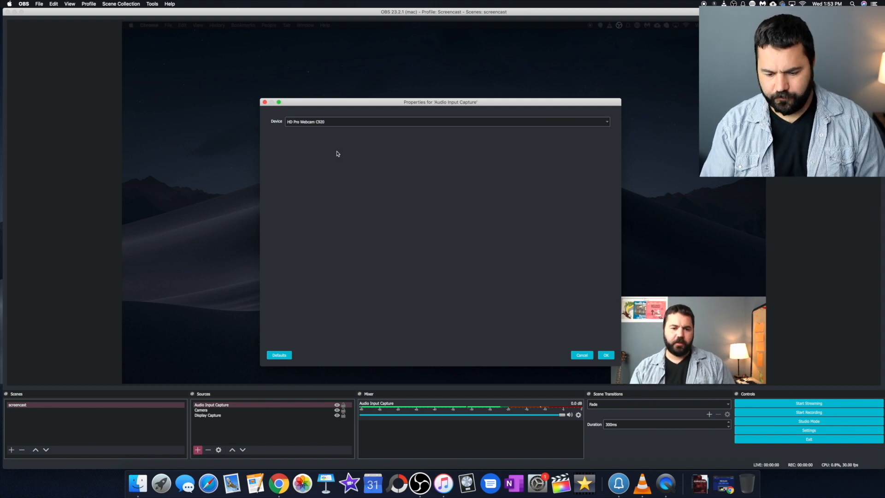
left_click(606, 355)
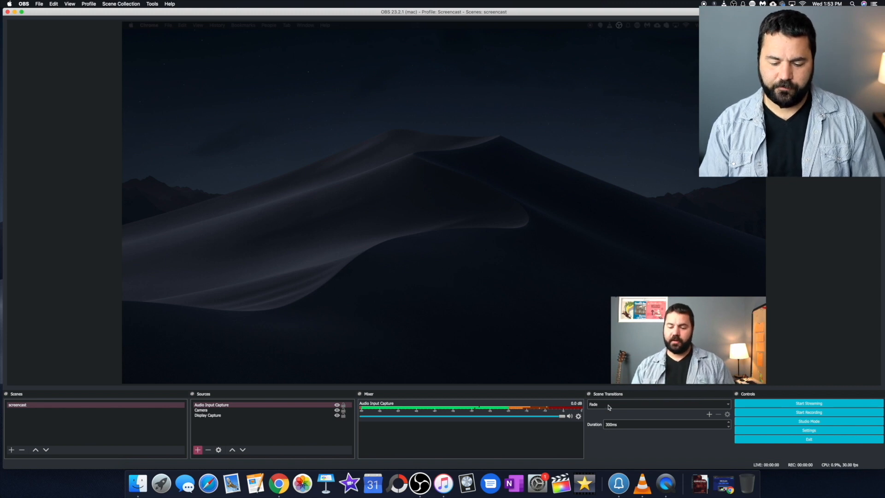
left_click_drag(563, 418, 534, 418)
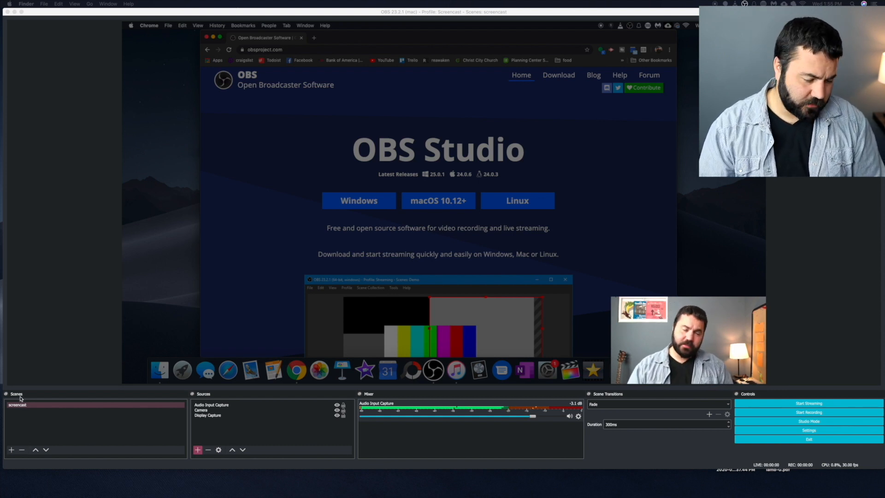
- Create a new scene named "full camera"
left_click(11, 449)
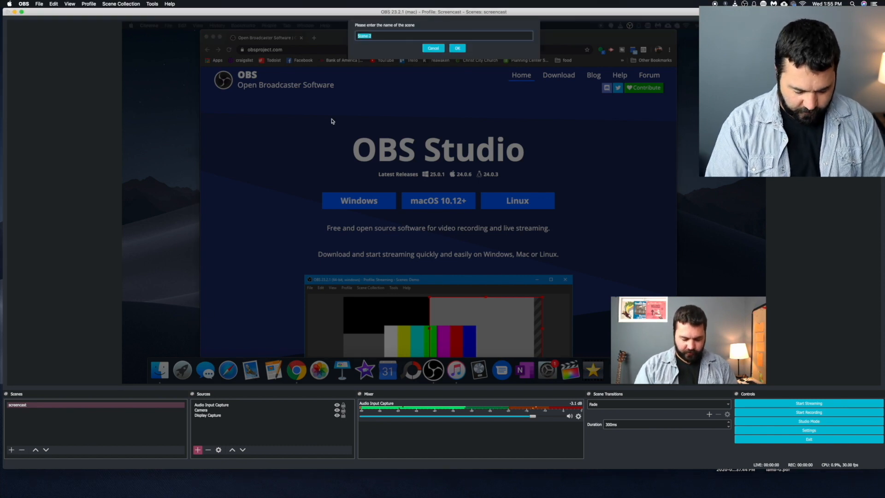
type("full camera")
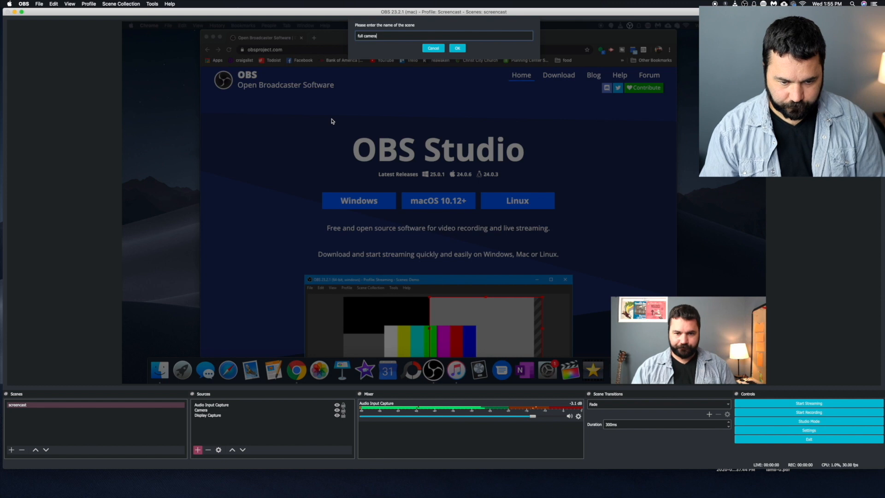
left_click(458, 48)
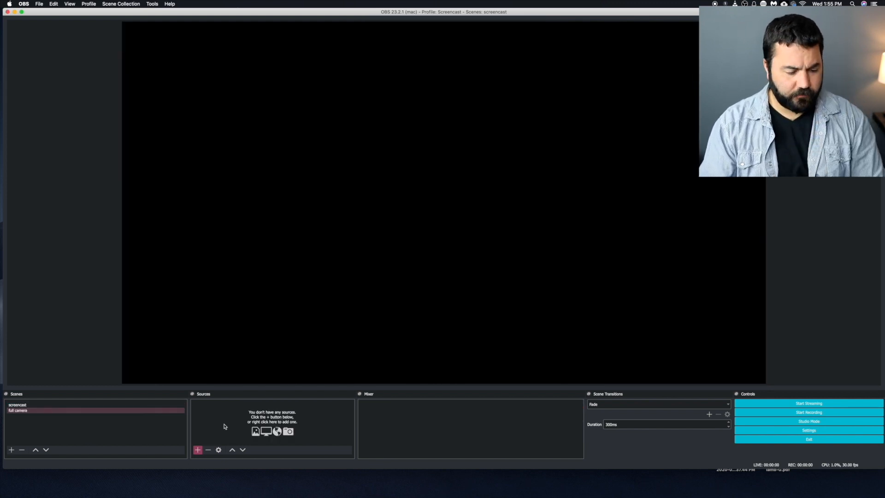
- Add a Video Capture Device source named "Camera 1" to the full camera scene, using the HD Pro Webcam C920
left_click(198, 450)
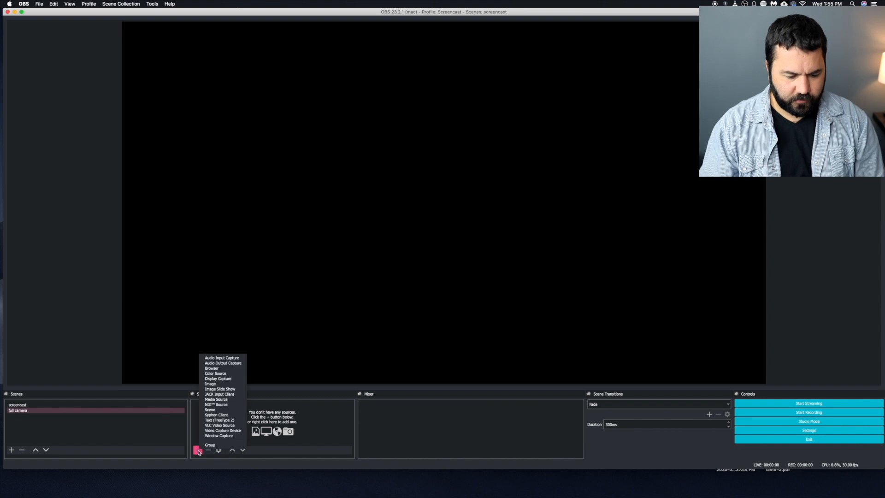
left_click(231, 431)
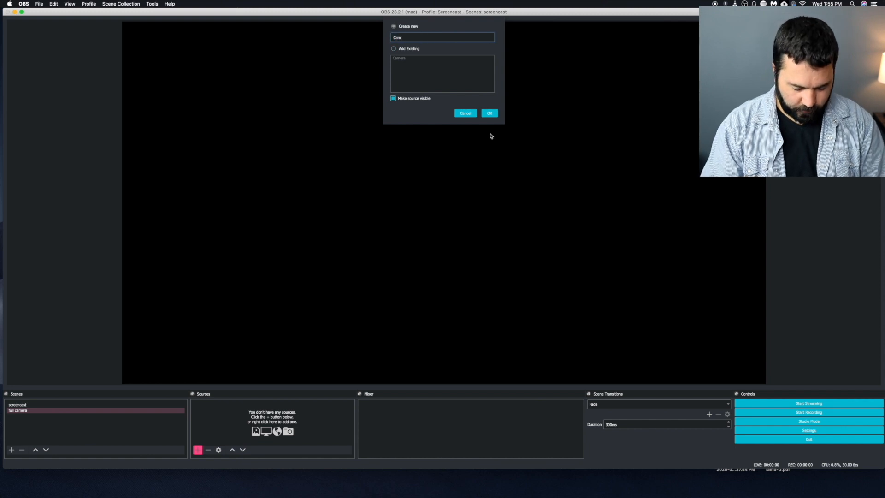
left_click(494, 112)
left_click(335, 300)
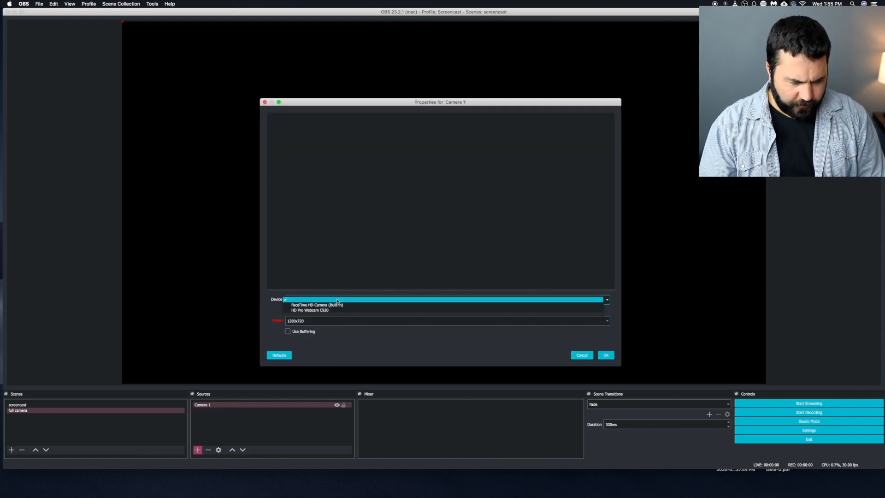
left_click(323, 310)
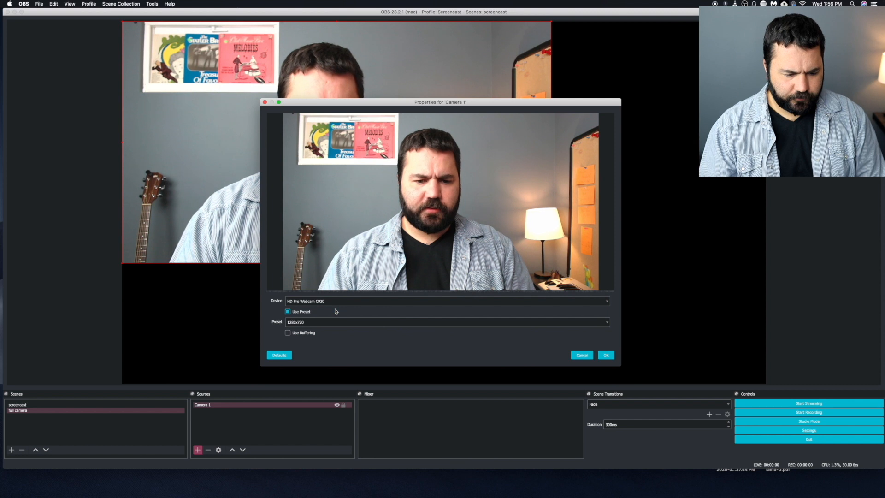
- Turn off the preset for Camera 1, set it to 1920x1080 at 30 FPS, and enlarge its image to fill the canvas
left_click(287, 312)
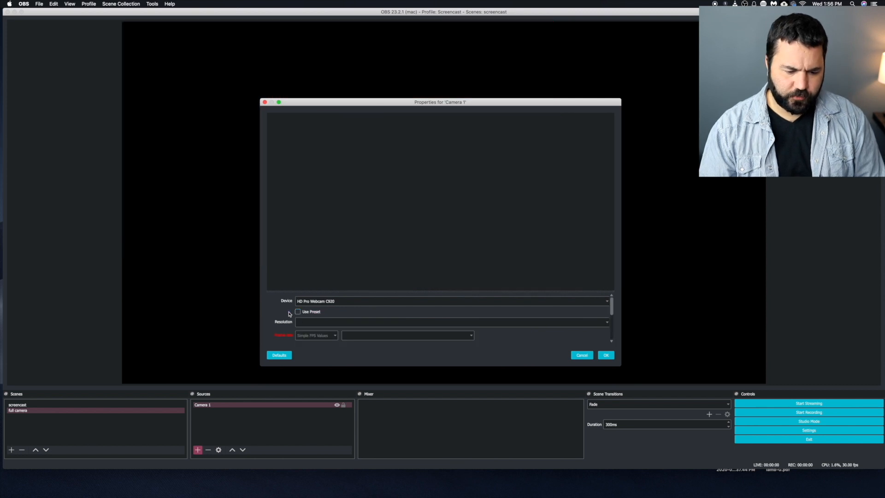
left_click(322, 322)
left_click(326, 329)
left_click(353, 336)
left_click(365, 341)
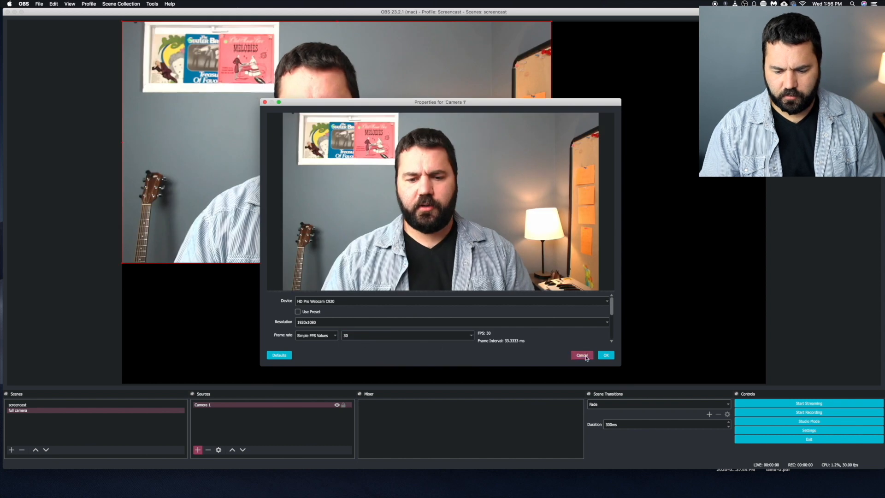
left_click(606, 356)
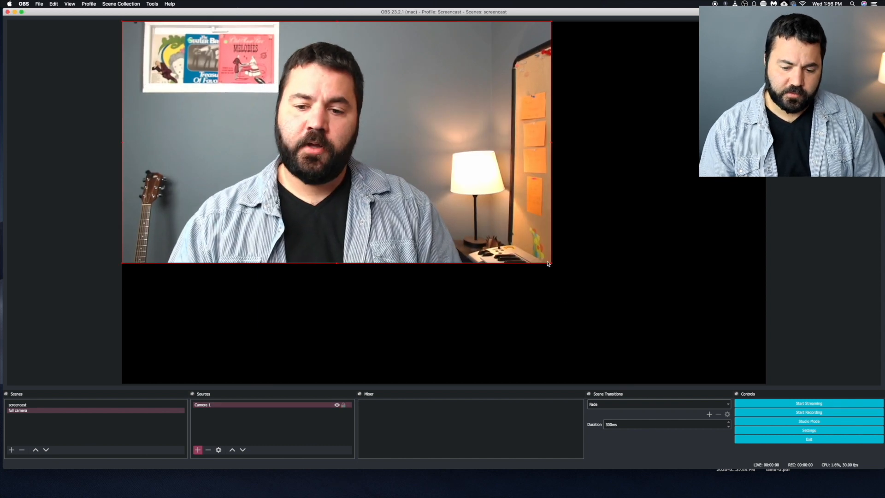
left_click_drag(552, 263, 730, 384)
- Add an Audio Input Capture 2 source using the HD Pro Webcam C920 and lower its mixer volume to -2.8 dB
left_click(198, 449)
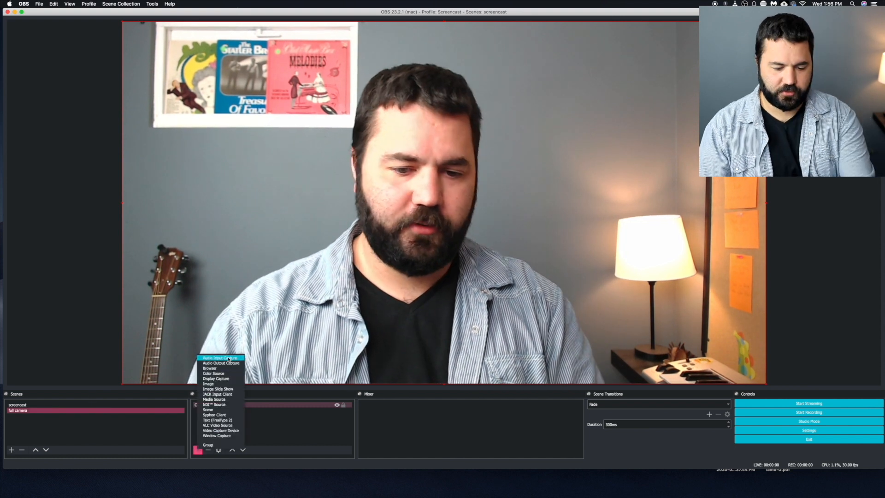
left_click(216, 360)
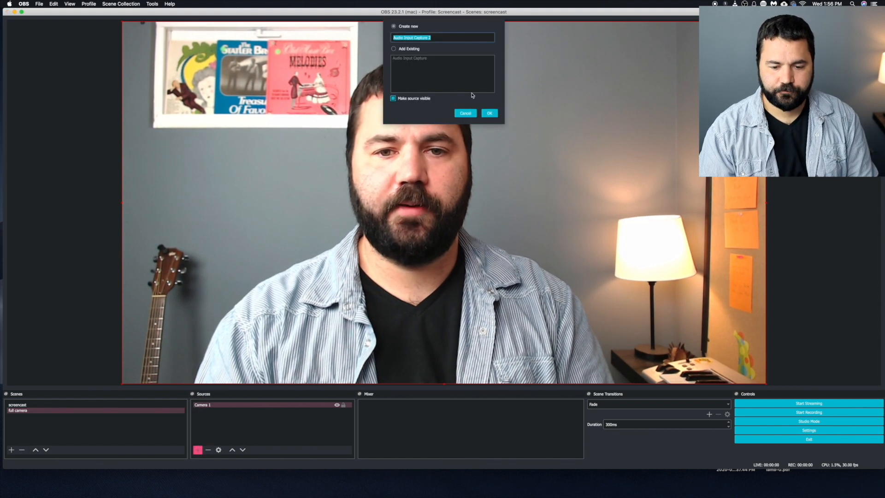
left_click(466, 113)
left_click(411, 121)
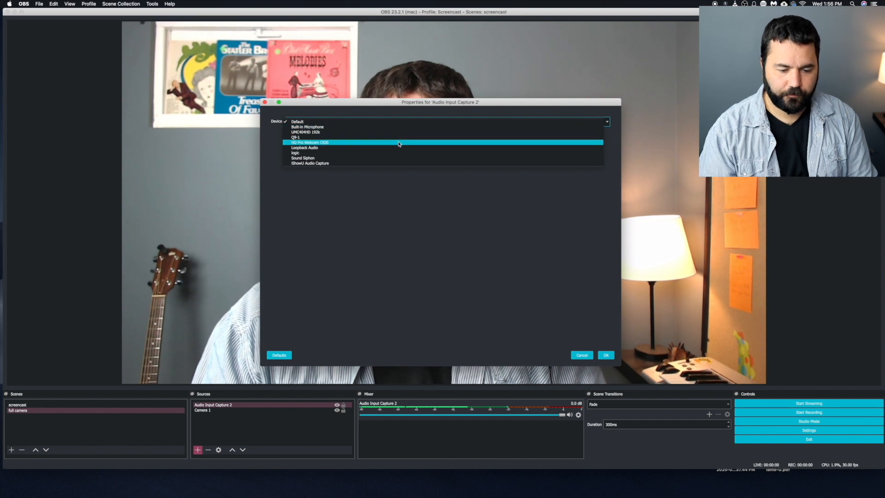
left_click(399, 143)
left_click(607, 355)
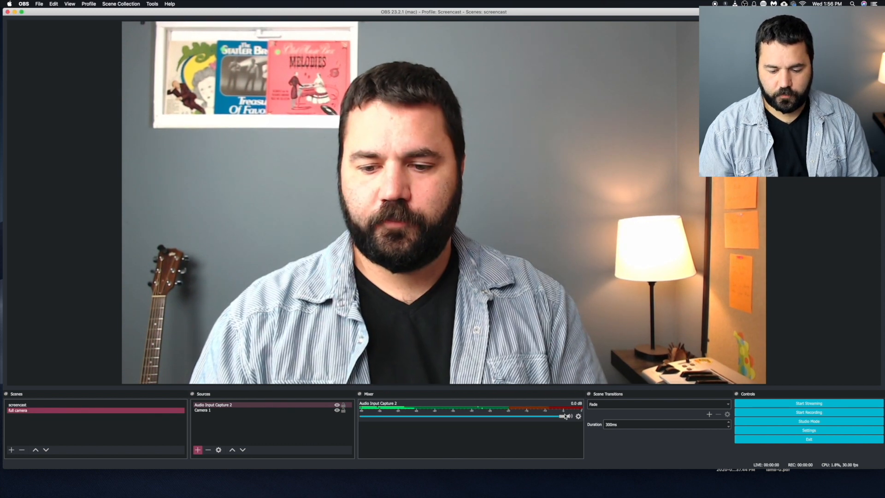
left_click_drag(566, 416, 534, 417)
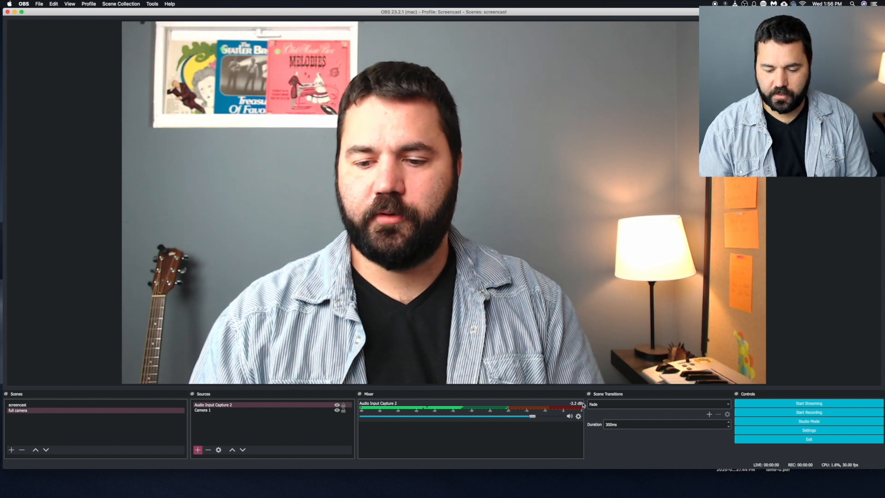
left_click_drag(533, 416, 535, 417)
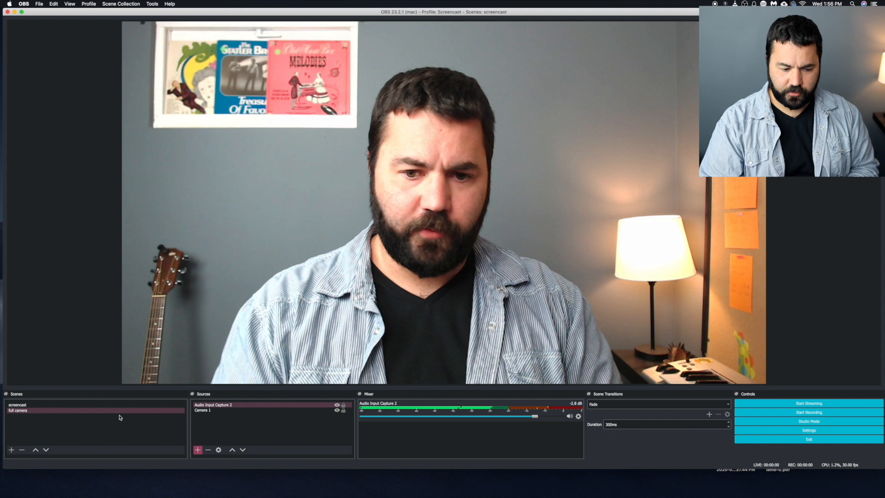
- Switch between the screencast and full camera scenes to compare their layouts
left_click(125, 405)
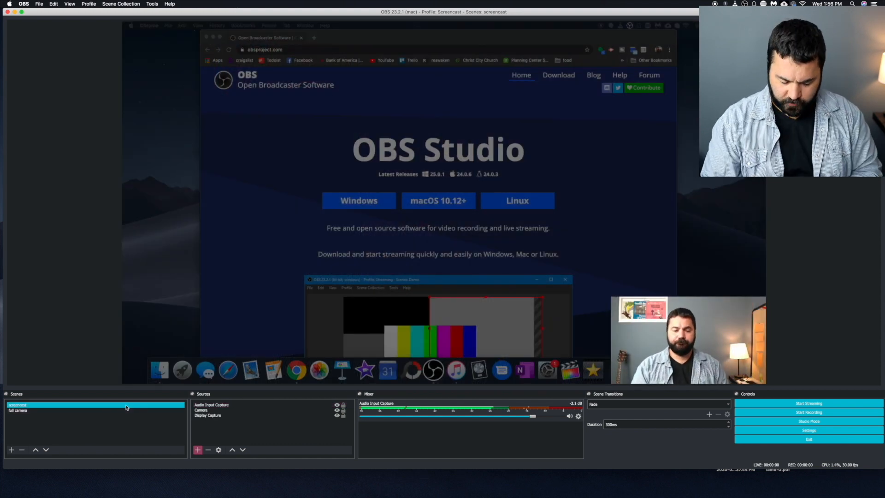
left_click(116, 410)
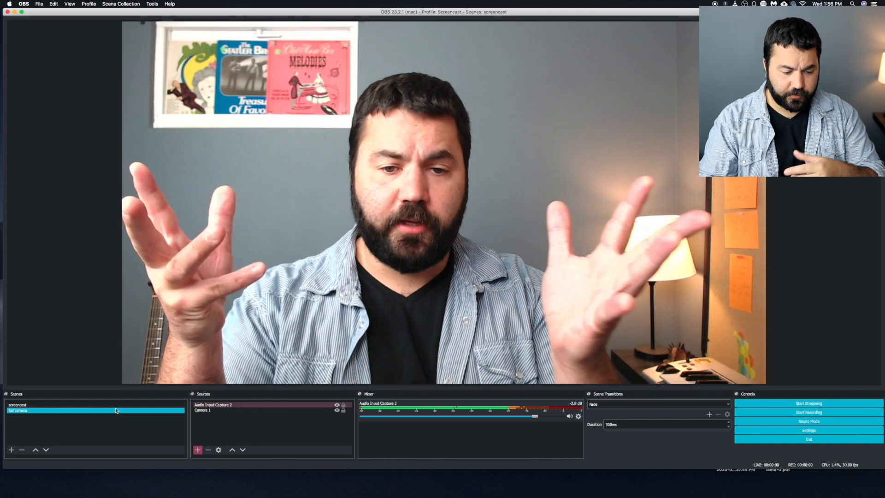
left_click(116, 406)
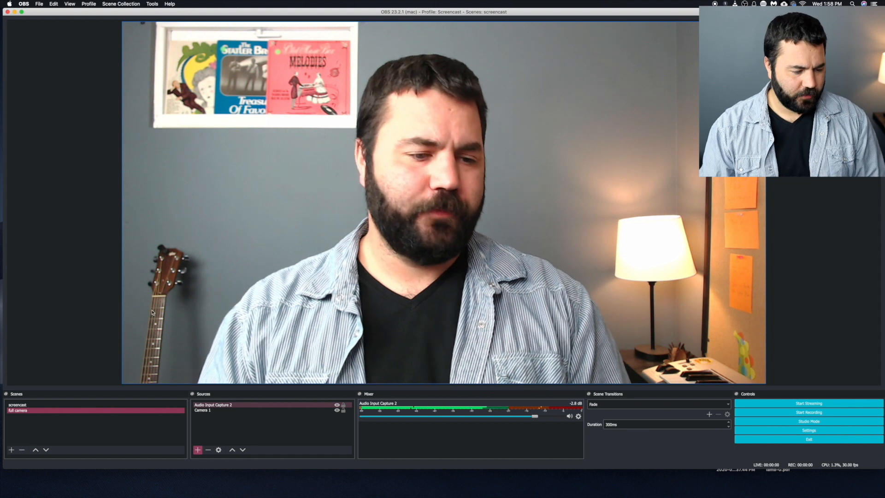
- Create another scene named "Video"
left_click(12, 449)
type("Video")
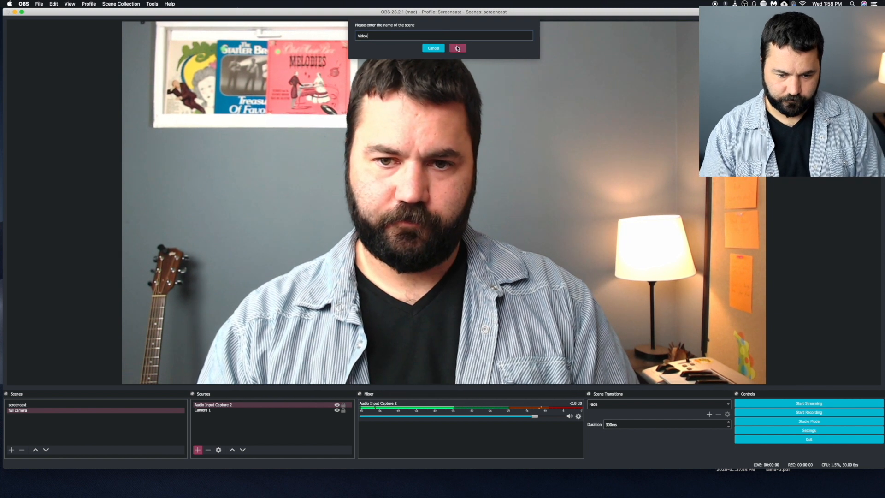
key("Return")
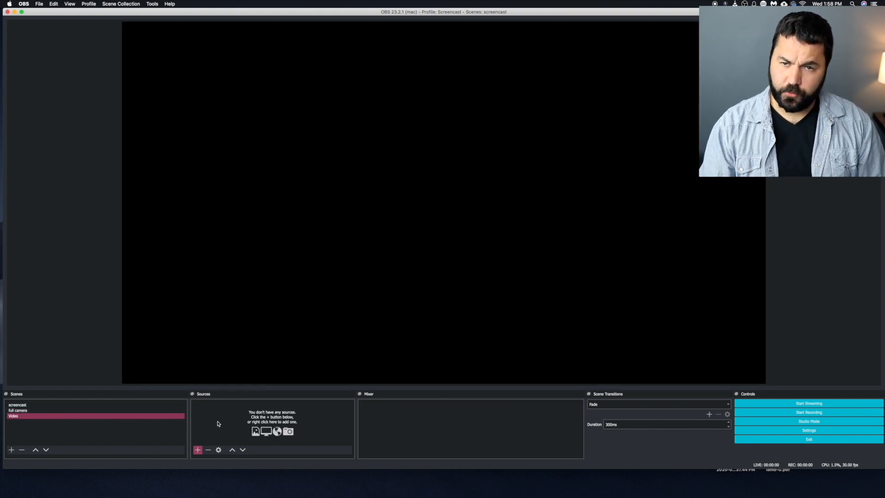
- Add a Media Source with its default name to the Video scene, playing the local file MVI_5212.MP4 from the Desktop
left_click(198, 450)
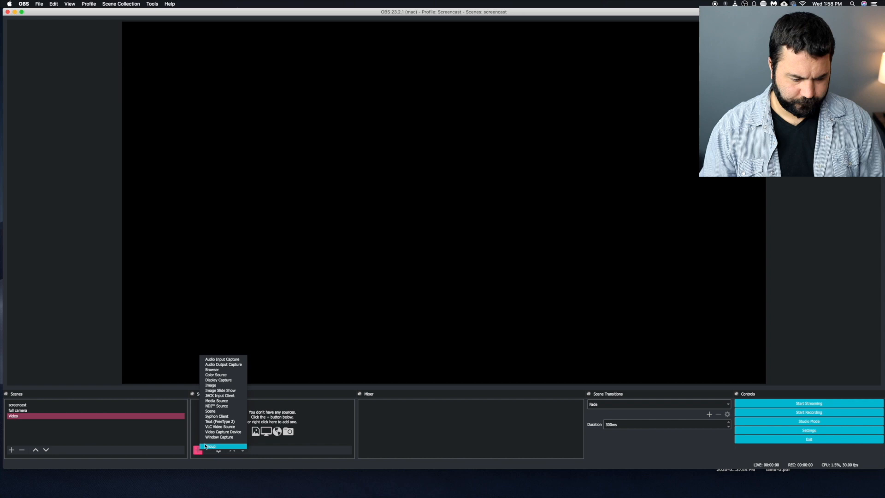
left_click(235, 401)
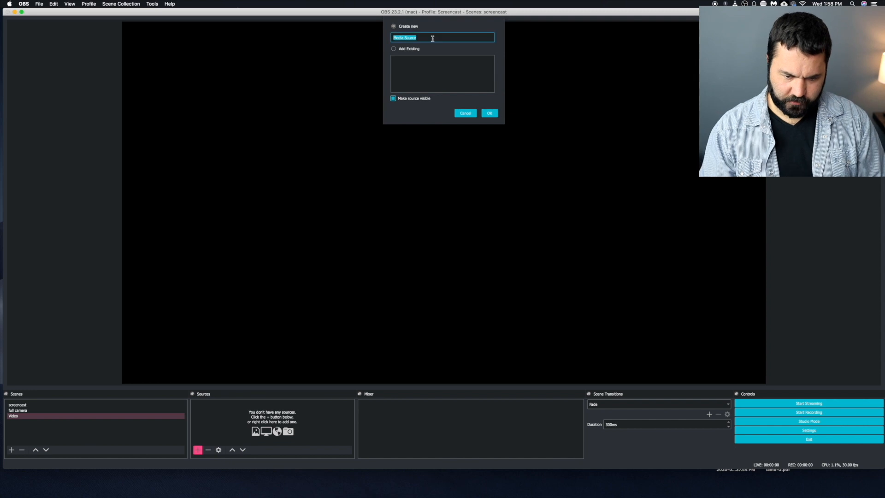
left_click(492, 114)
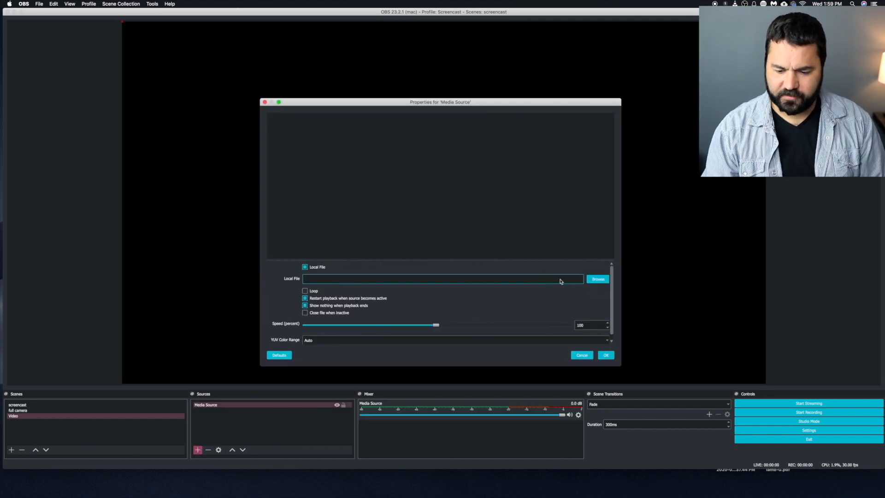
left_click(598, 280)
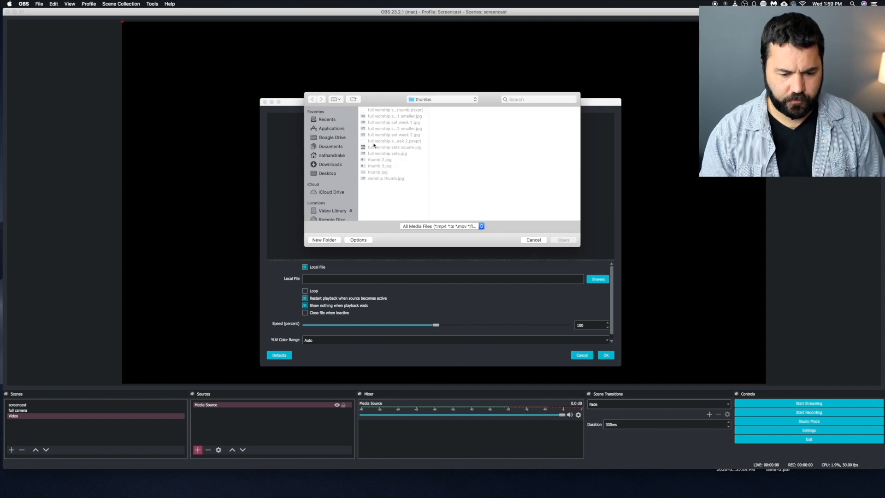
left_click(328, 173)
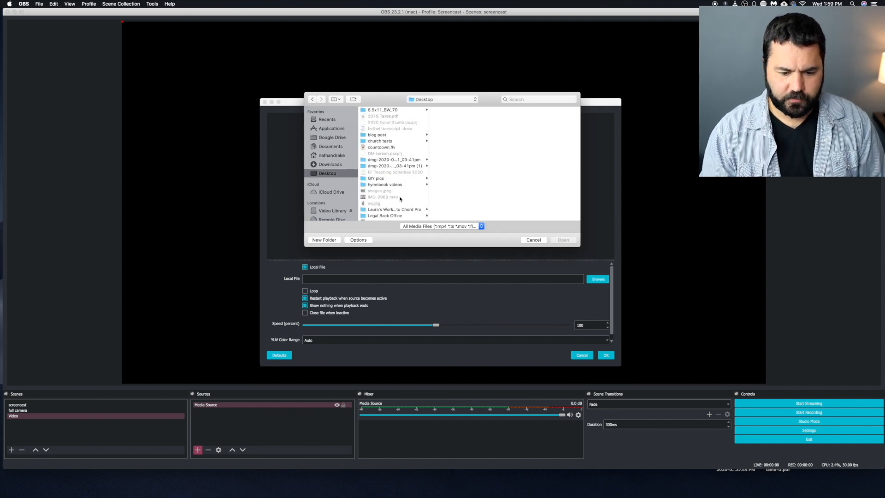
scroll(400, 198, "down", 5)
left_click(405, 181)
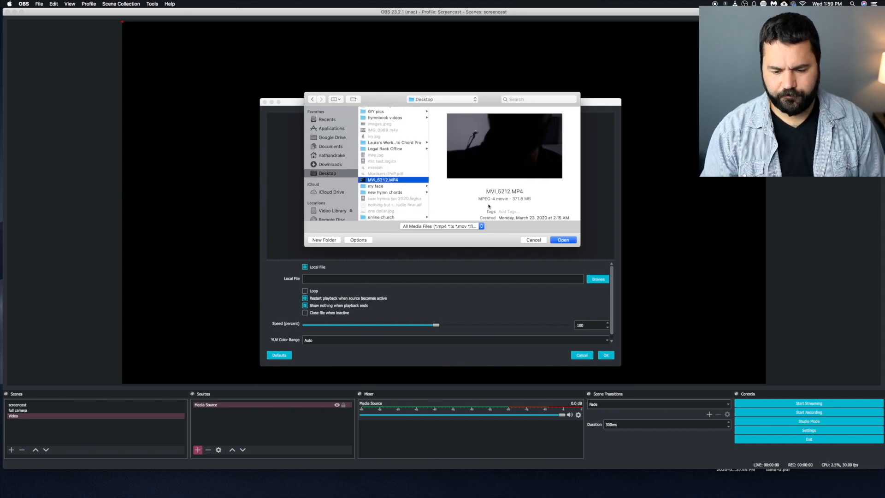
left_click(564, 240)
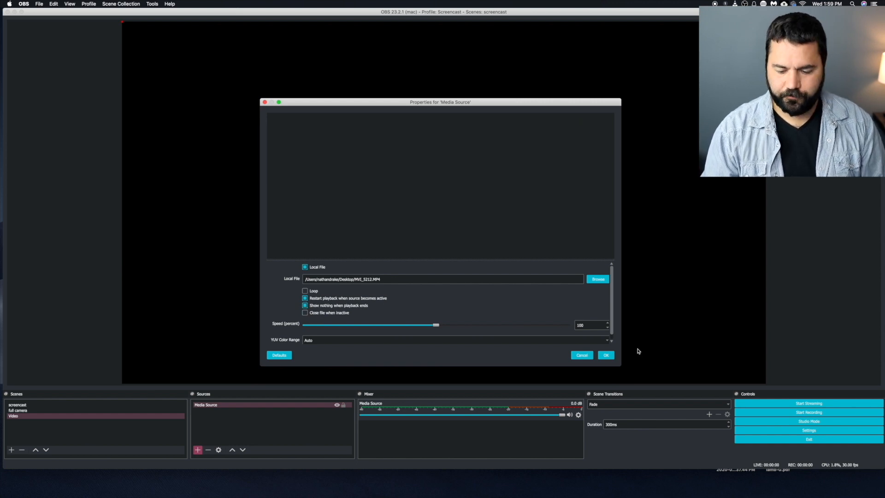
left_click(606, 356)
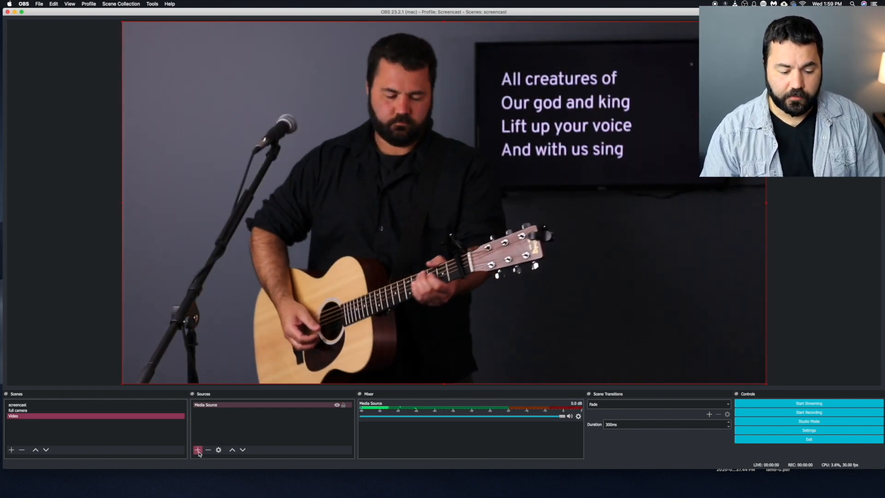
- Add a Video Capture Device source with its default name to the Video scene, using the HD Pro Webcam C920
left_click(197, 450)
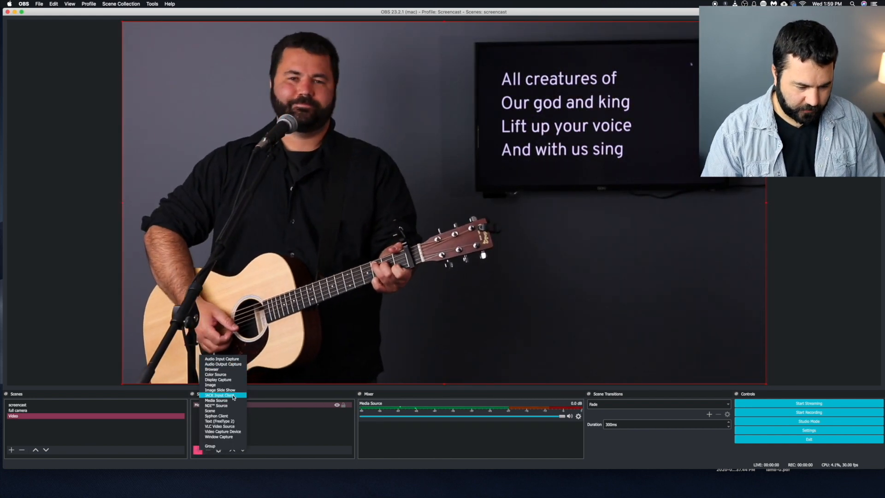
left_click(223, 431)
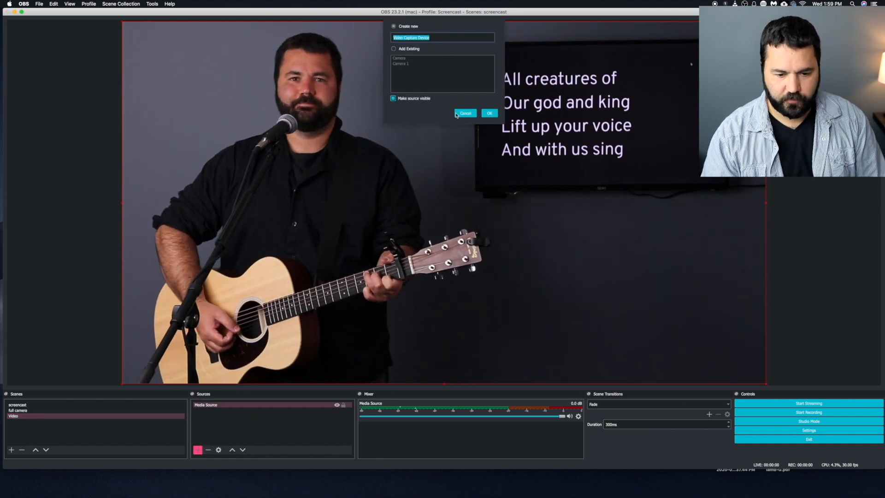
left_click(490, 113)
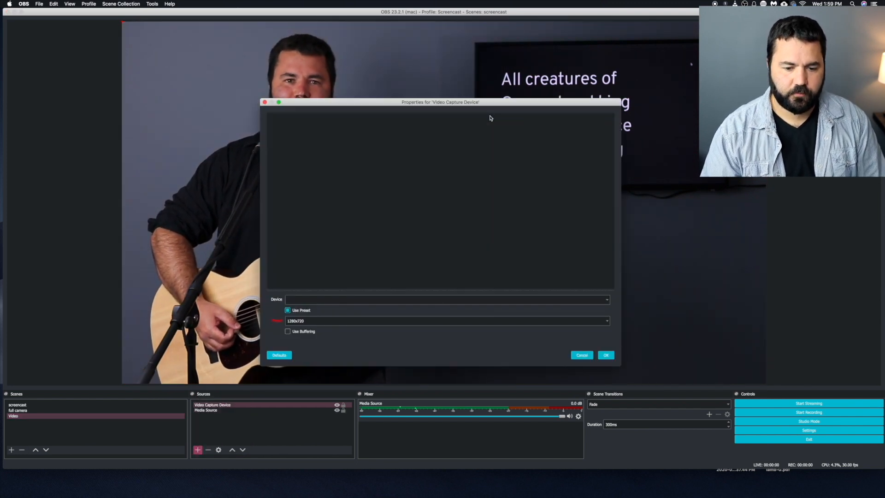
left_click(350, 300)
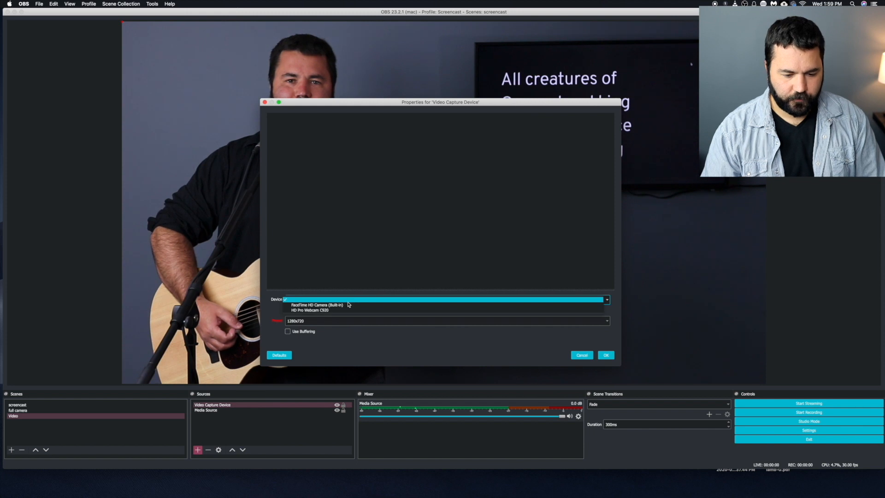
left_click(348, 310)
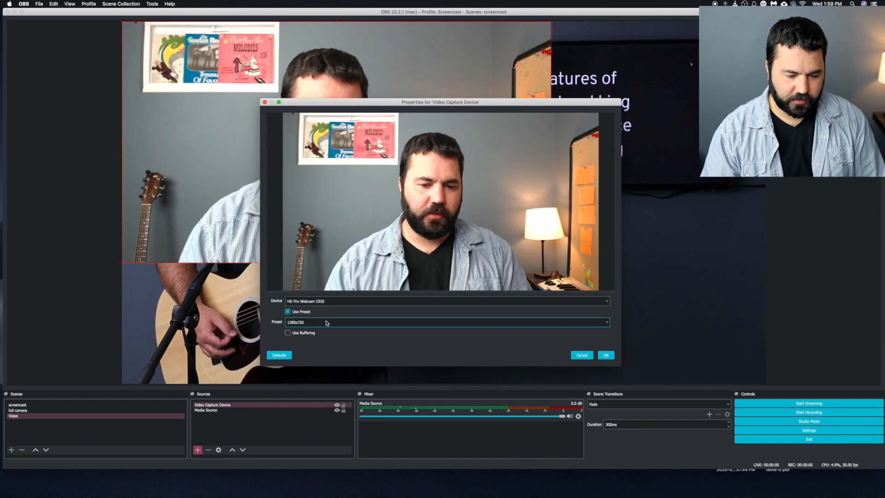
- Configure the webcam source without a preset at 1920x1080 and 30 FPS, and shrink it into the lower-right corner of the canvas
left_click(287, 312)
left_click(309, 322)
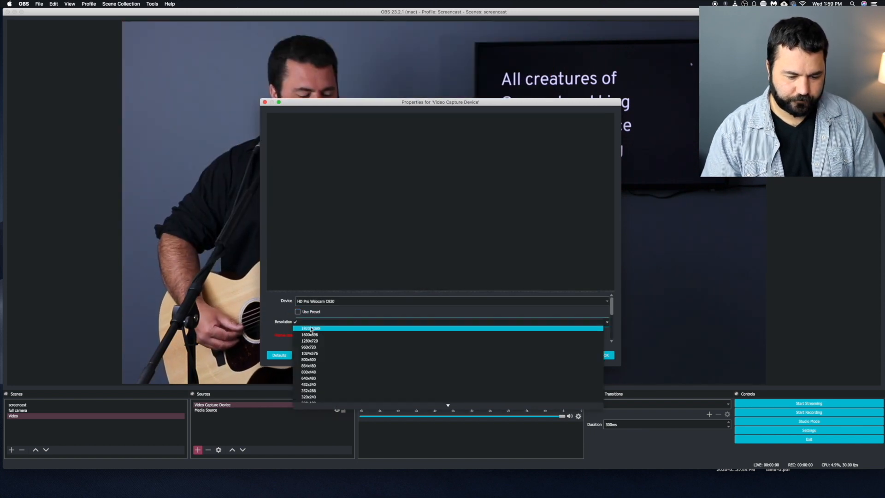
left_click(312, 329)
left_click(395, 335)
left_click(394, 336)
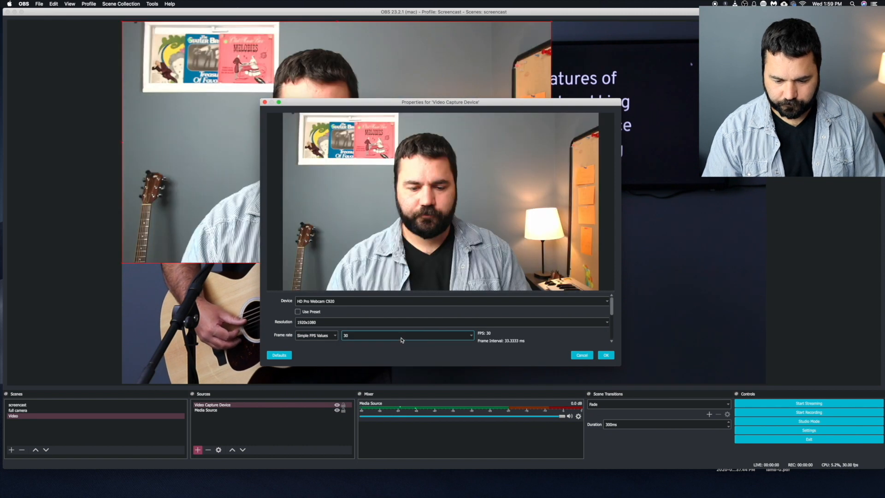
left_click(604, 355)
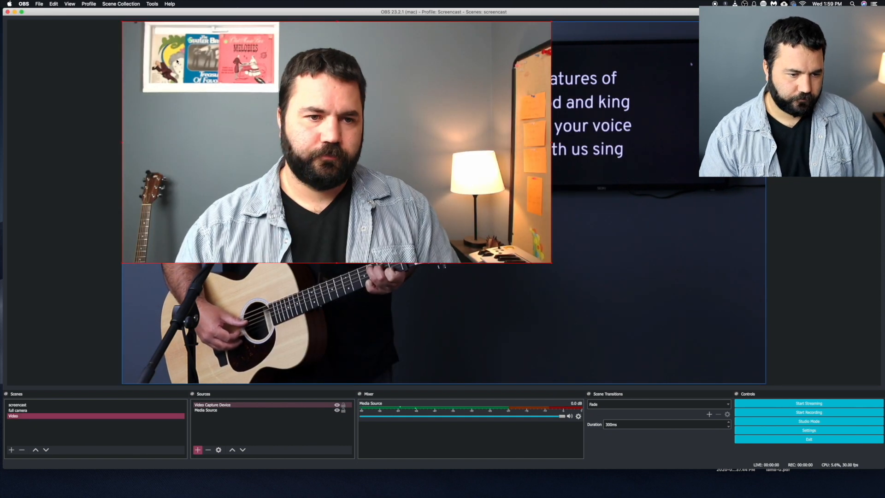
left_click_drag(152, 56, 611, 286)
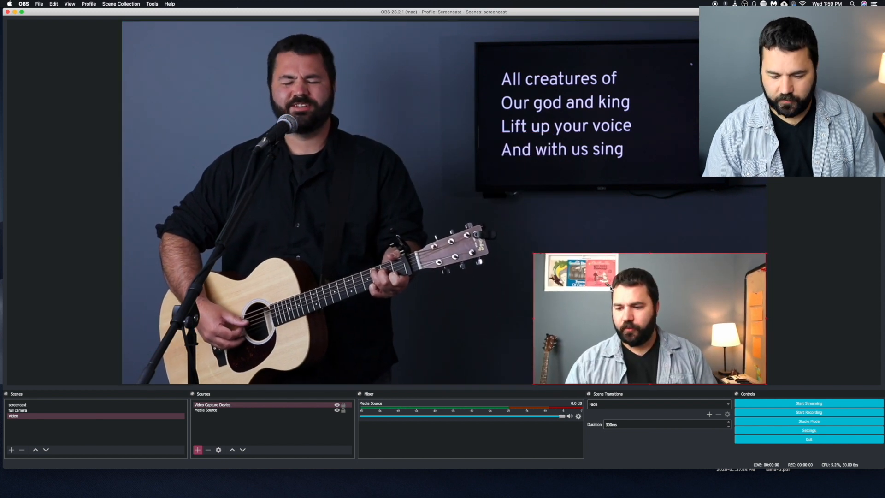
- Add a new Audio Input Capture source with its default name to the Video scene, using the HD Pro Webcam C920
left_click(198, 450)
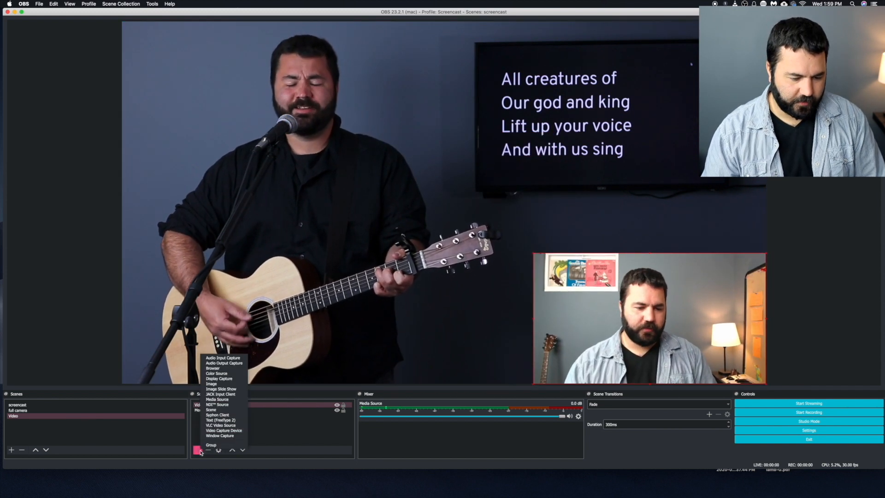
left_click(223, 358)
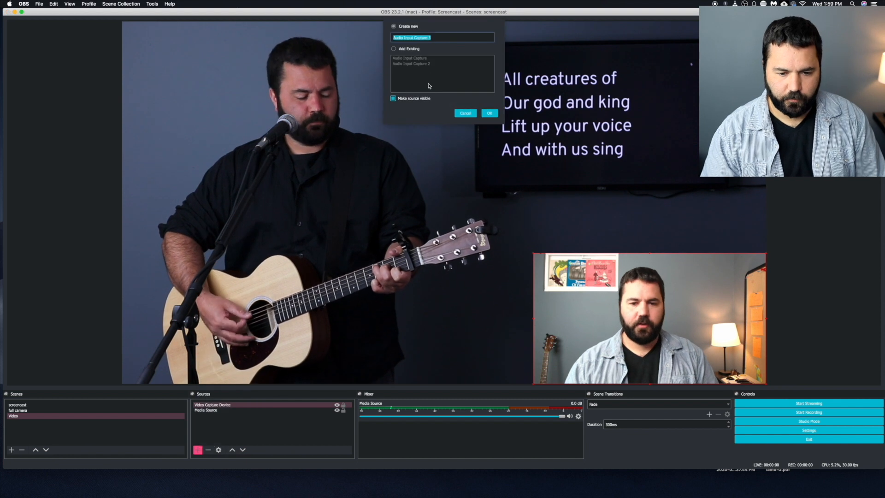
left_click(490, 113)
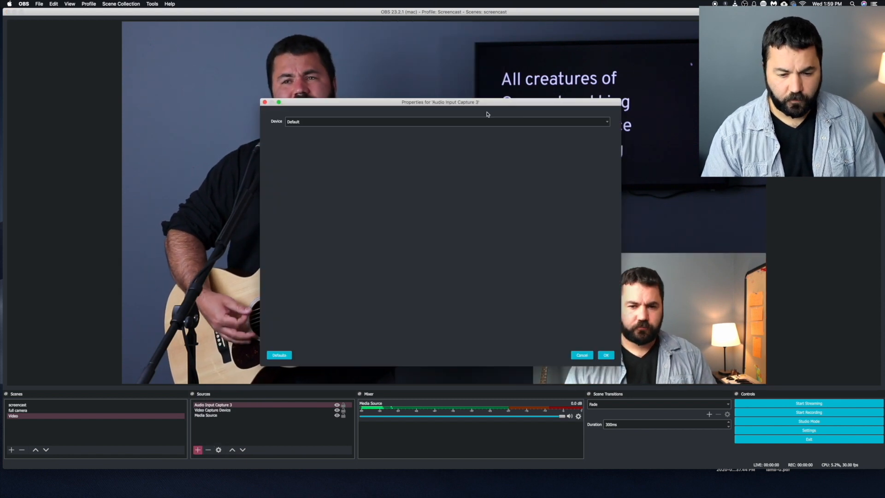
left_click(373, 122)
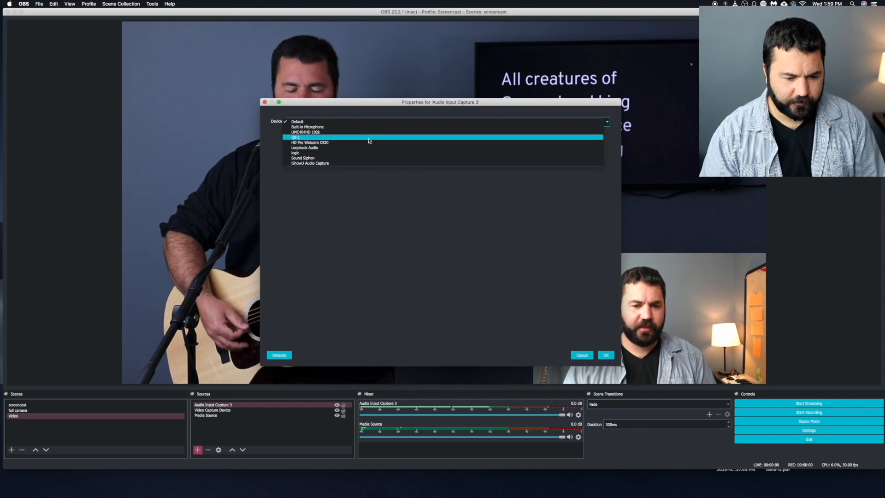
left_click(344, 142)
left_click(607, 355)
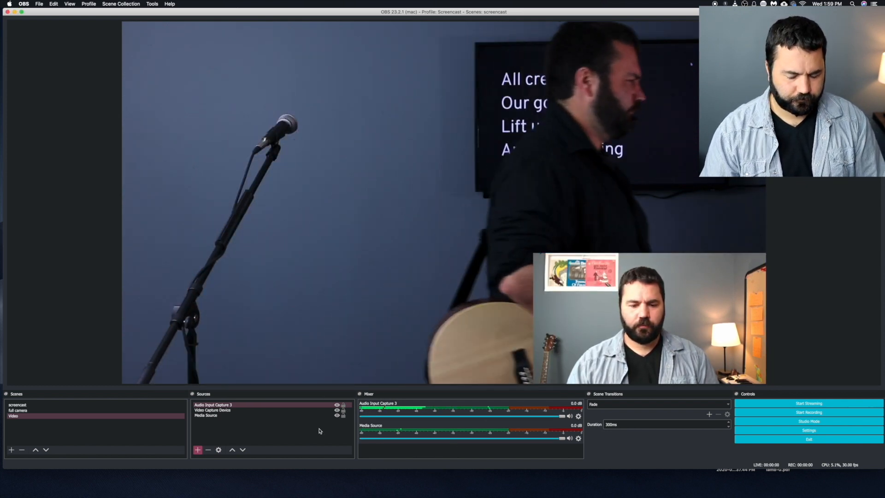
- Switch from the Video scene to the full camera scene and back to compare their layouts and mixer sources
left_click(64, 416)
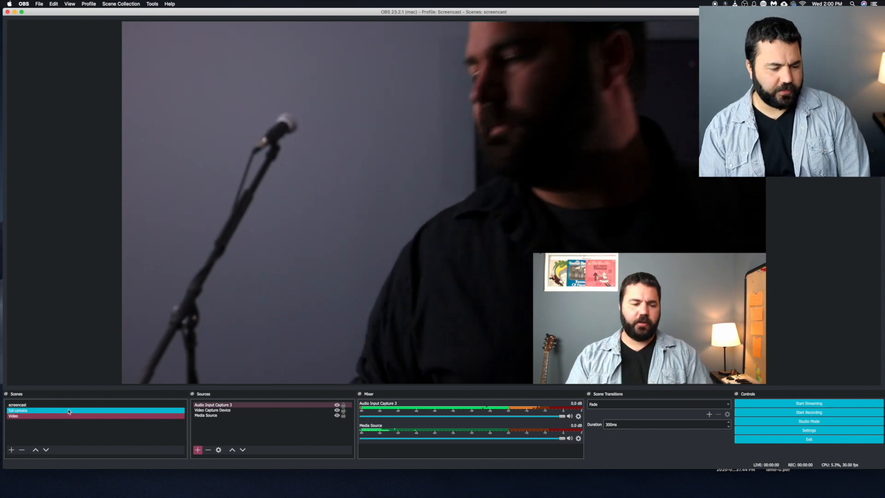
left_click(69, 411)
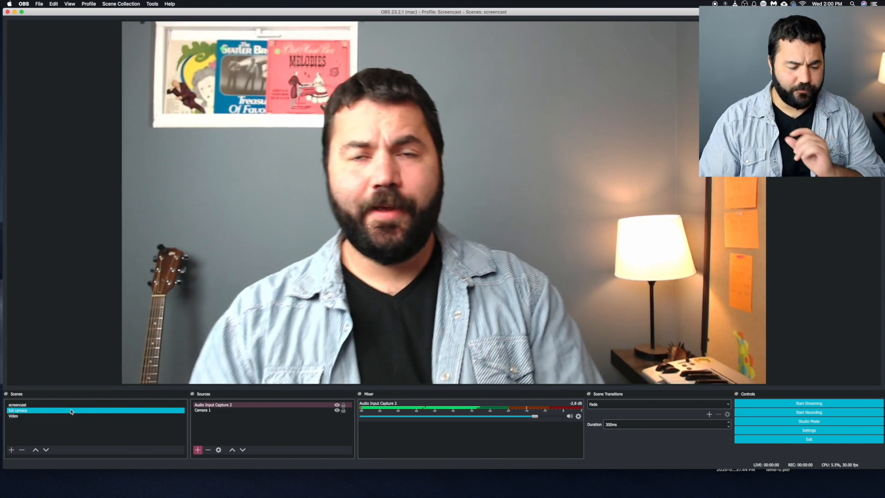
left_click(71, 417)
left_click(70, 417)
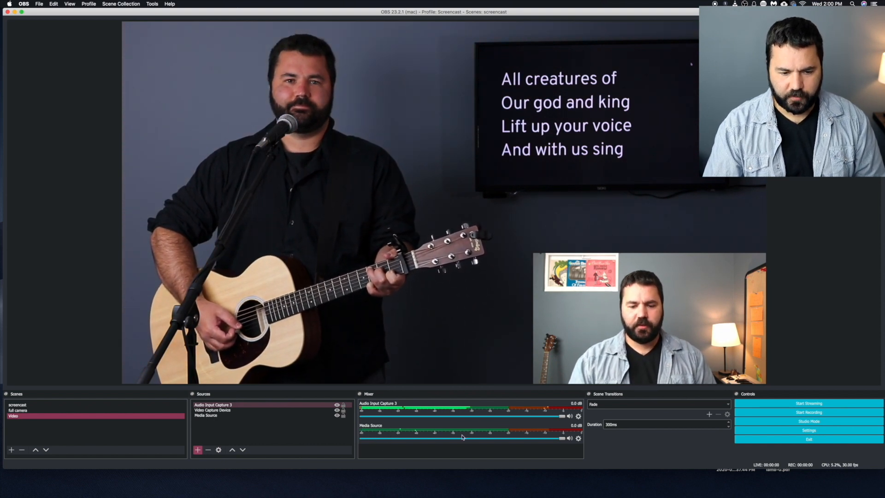
- Test the screencast scene by moving the captured browser window slightly to the right, and view the full camera and Video scenes
left_click(120, 405)
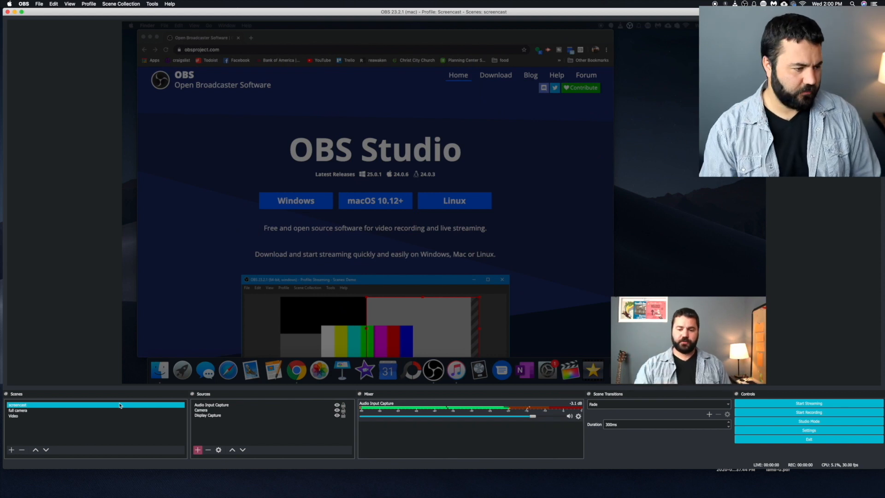
left_click_drag(548, 38, 582, 37)
left_click(78, 411)
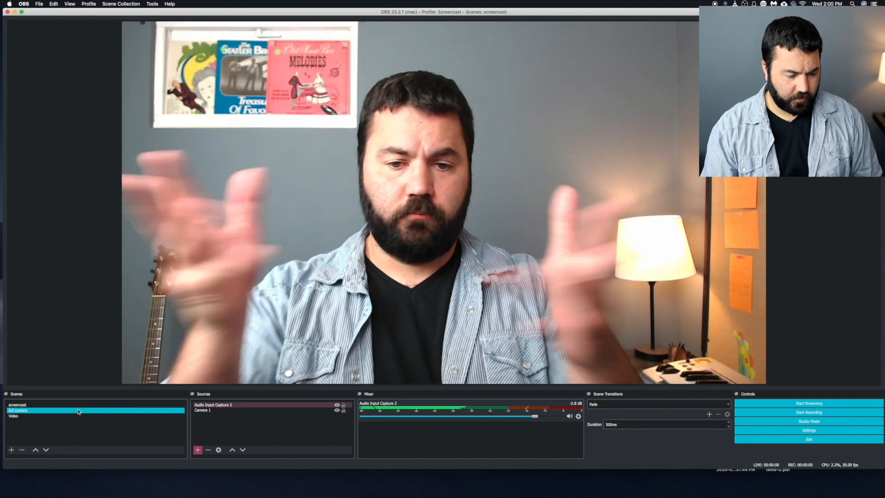
left_click(77, 417)
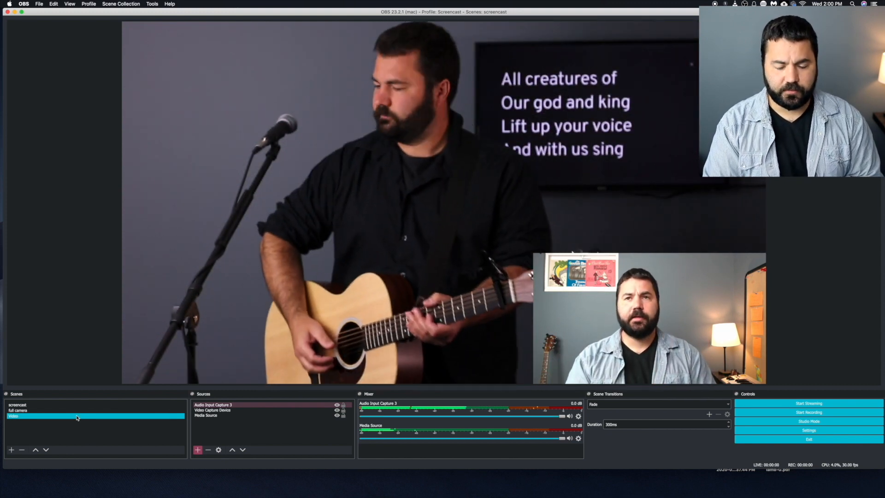
- Cycle through the screencast, full camera and Video scenes to check the transitions, ending on the screencast scene
left_click(17, 405)
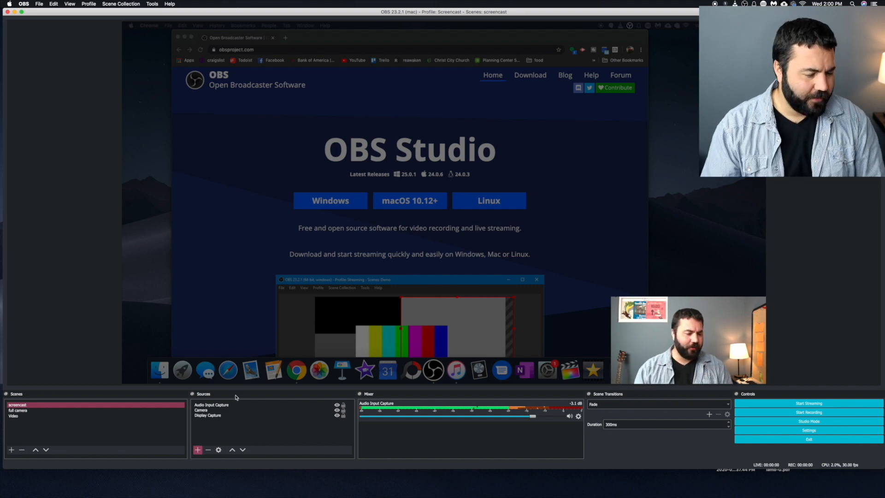
left_click(83, 411)
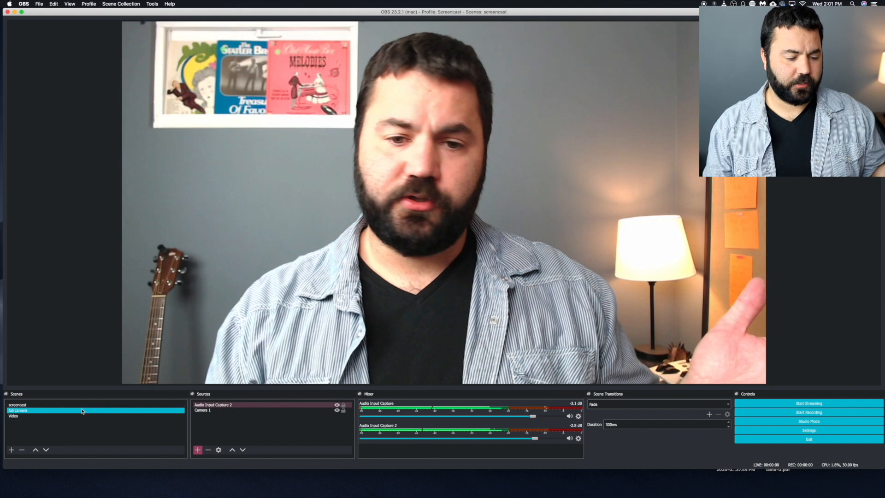
left_click(87, 405)
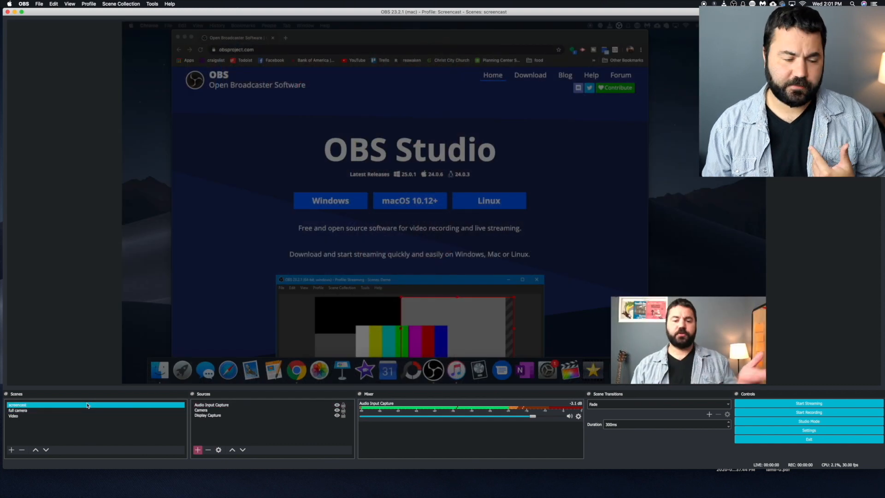
left_click(79, 416)
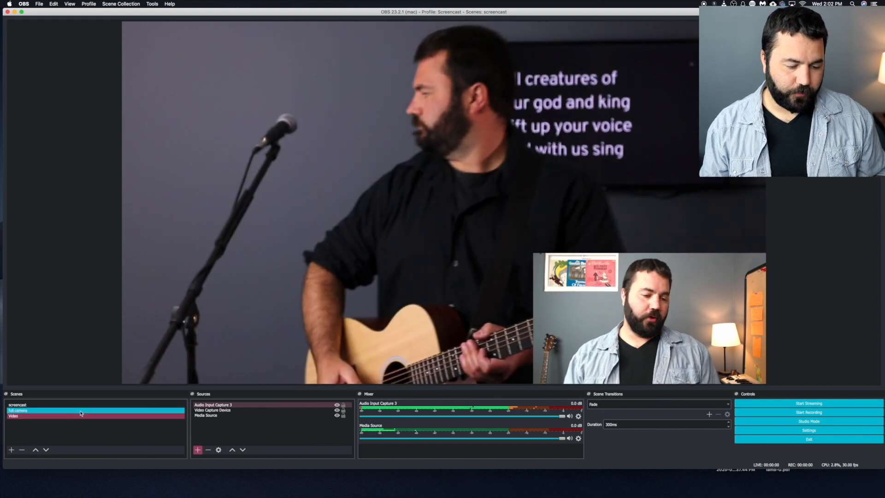
left_click(84, 406)
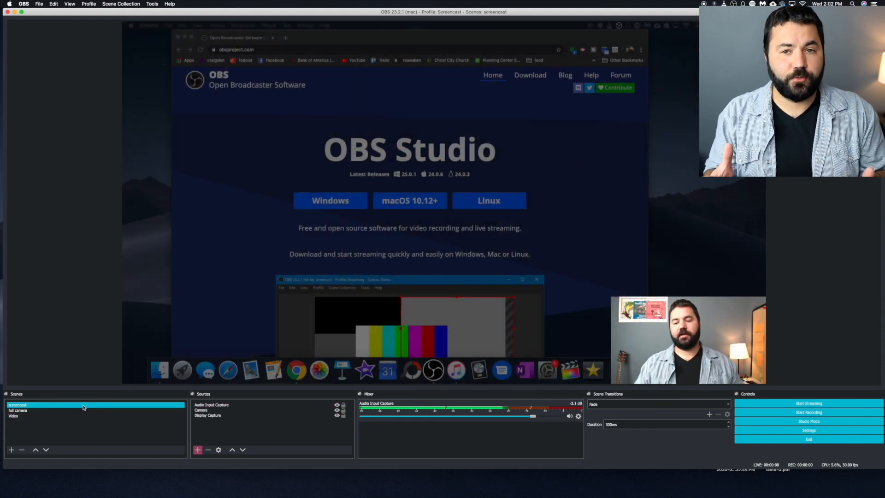